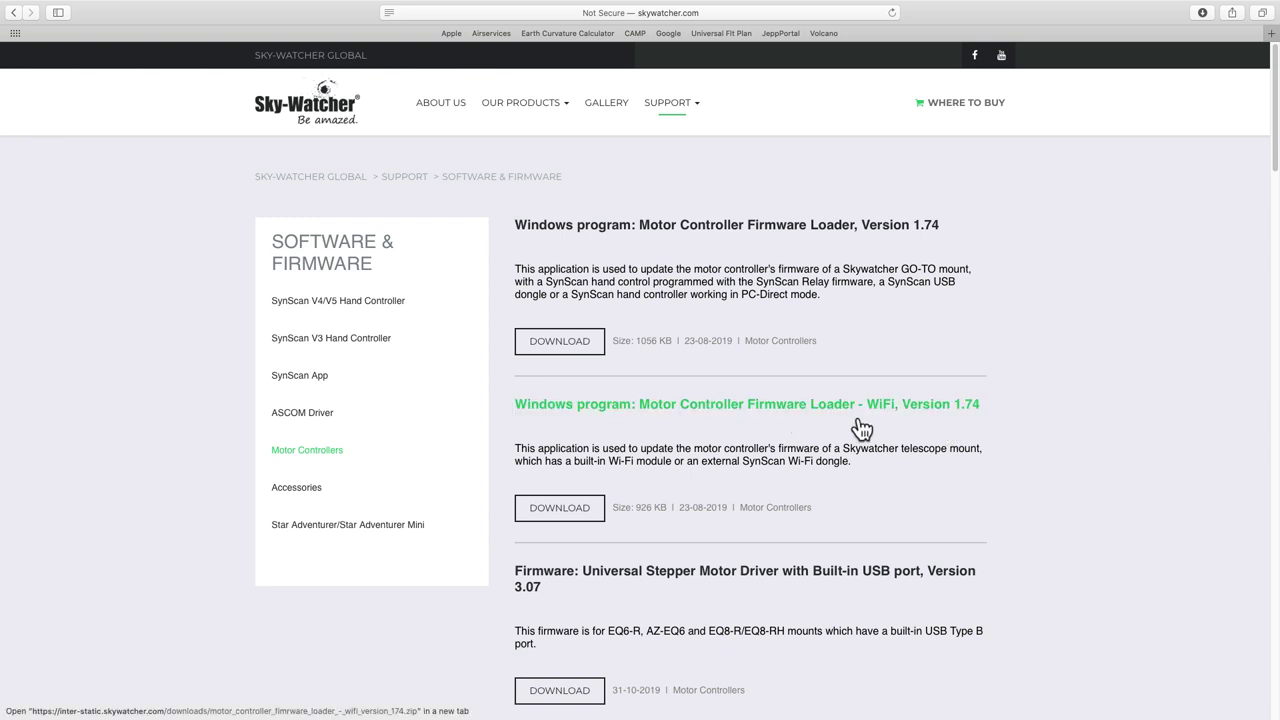
Step: Review the Motor Controllers downloads, including the WiFi firmware loader and the AZGTi right arm AZ/EQ dual mode firmware
{"action": "scroll", "coordinate": [1070, 393], "scroll_direction": "down", "scroll_amount": 5}
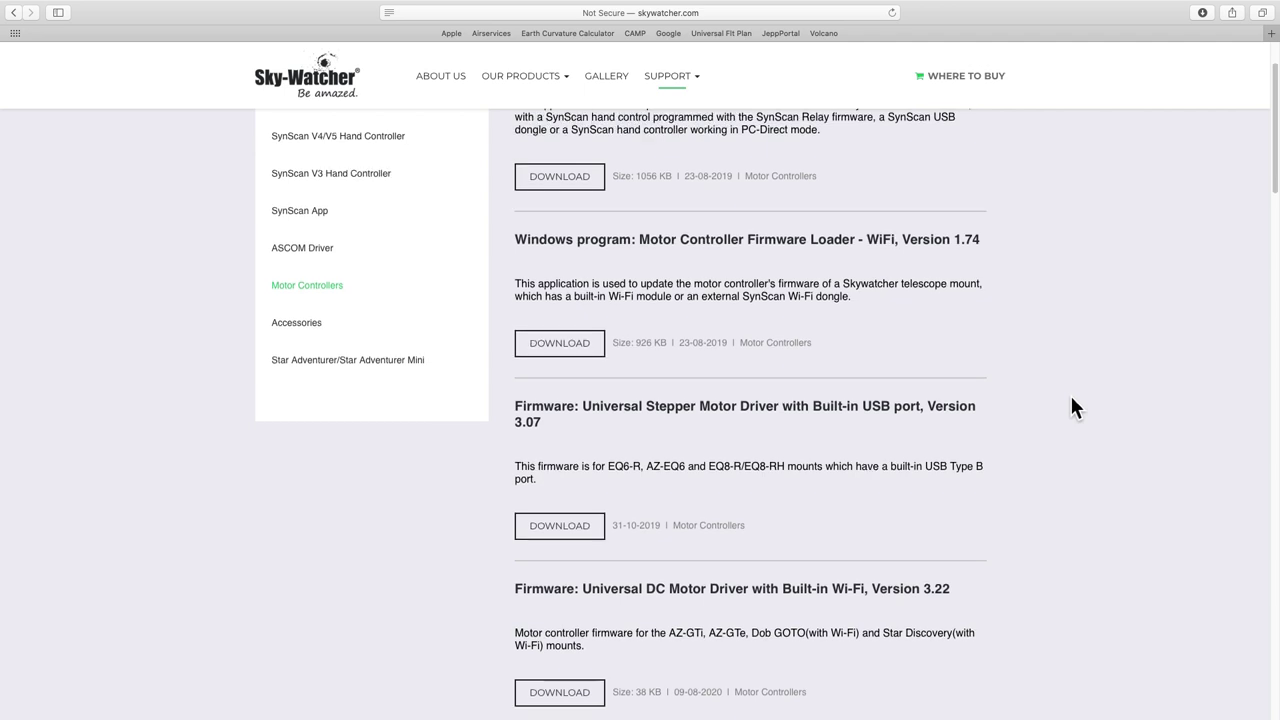
{"action": "scroll", "coordinate": [1071, 400], "scroll_direction": "down", "scroll_amount": 4}
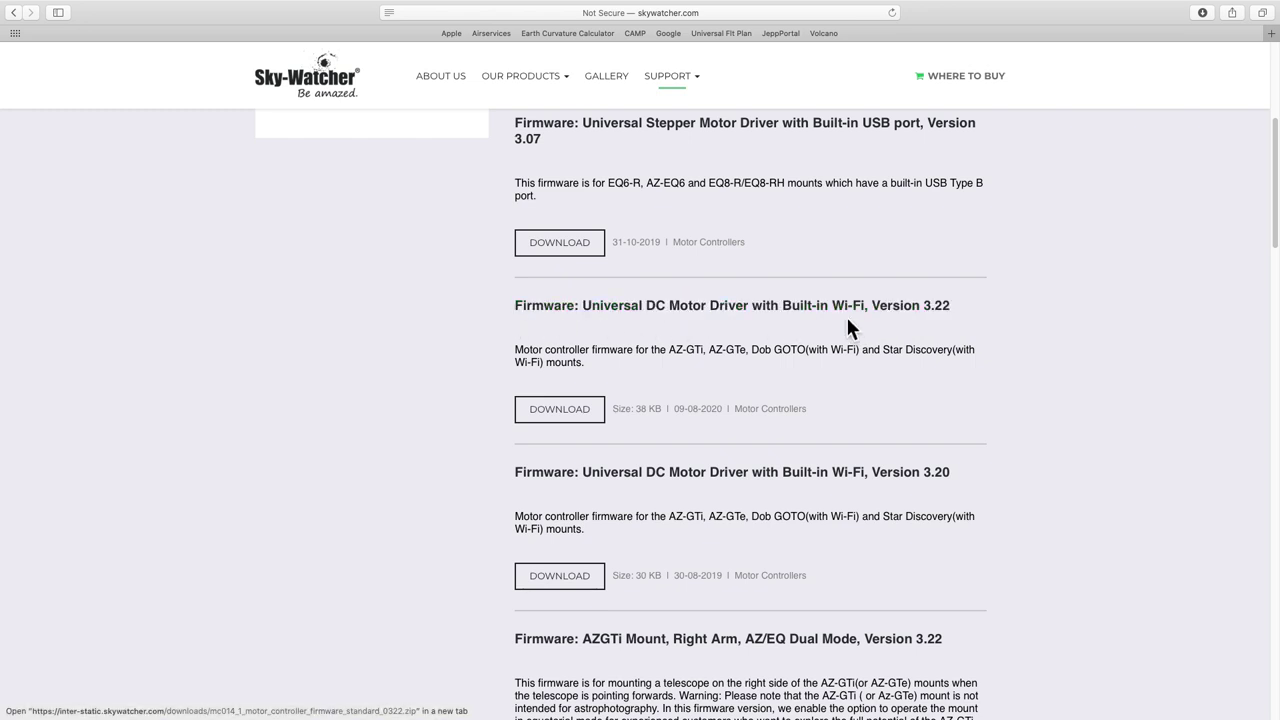
{"action": "scroll", "coordinate": [1000, 340], "scroll_direction": "down", "scroll_amount": 1}
{"action": "scroll", "coordinate": [998, 330], "scroll_direction": "down", "scroll_amount": 4}
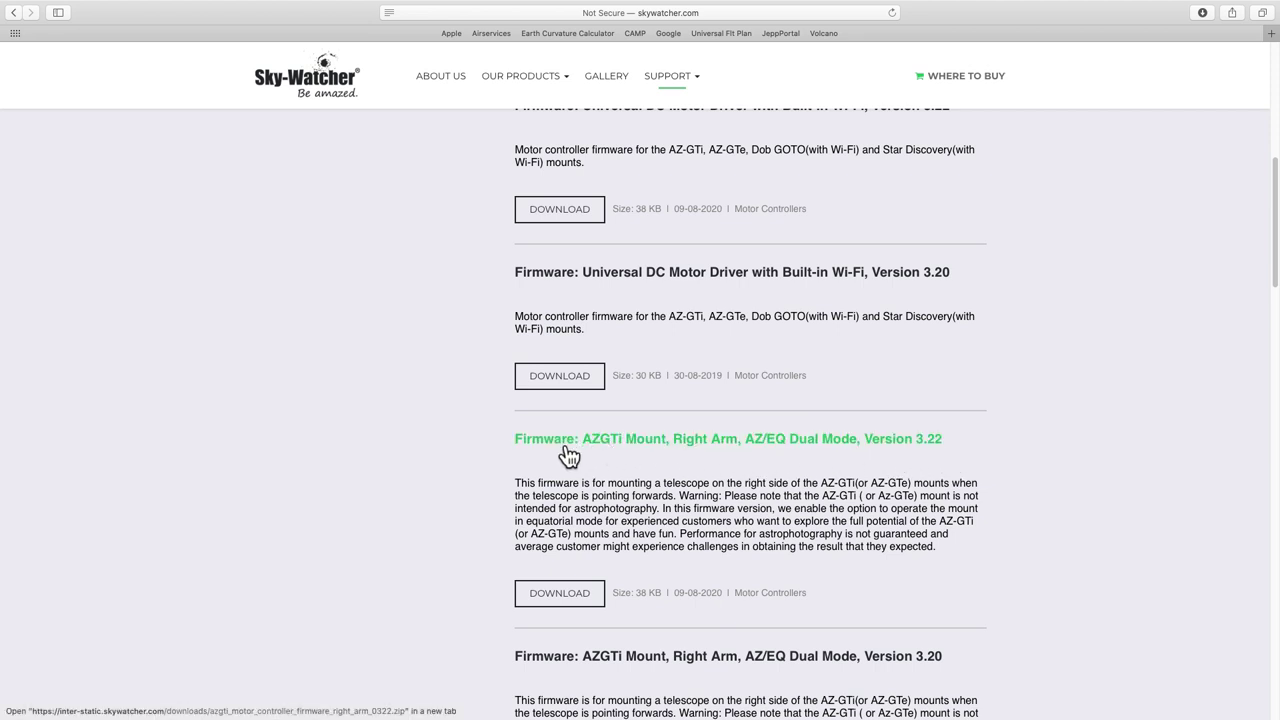
{"action": "scroll", "coordinate": [1012, 435], "scroll_direction": "up", "scroll_amount": 12}
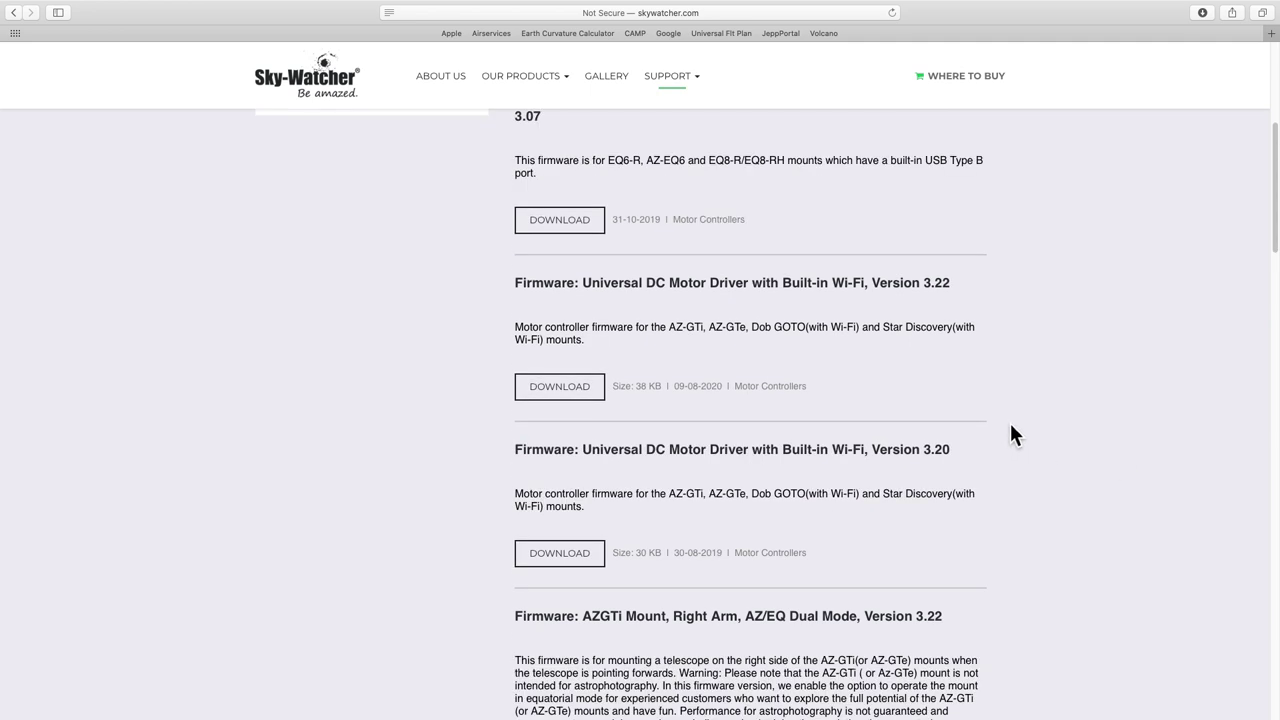
{"action": "scroll", "coordinate": [1011, 426], "scroll_direction": "up", "scroll_amount": 2}
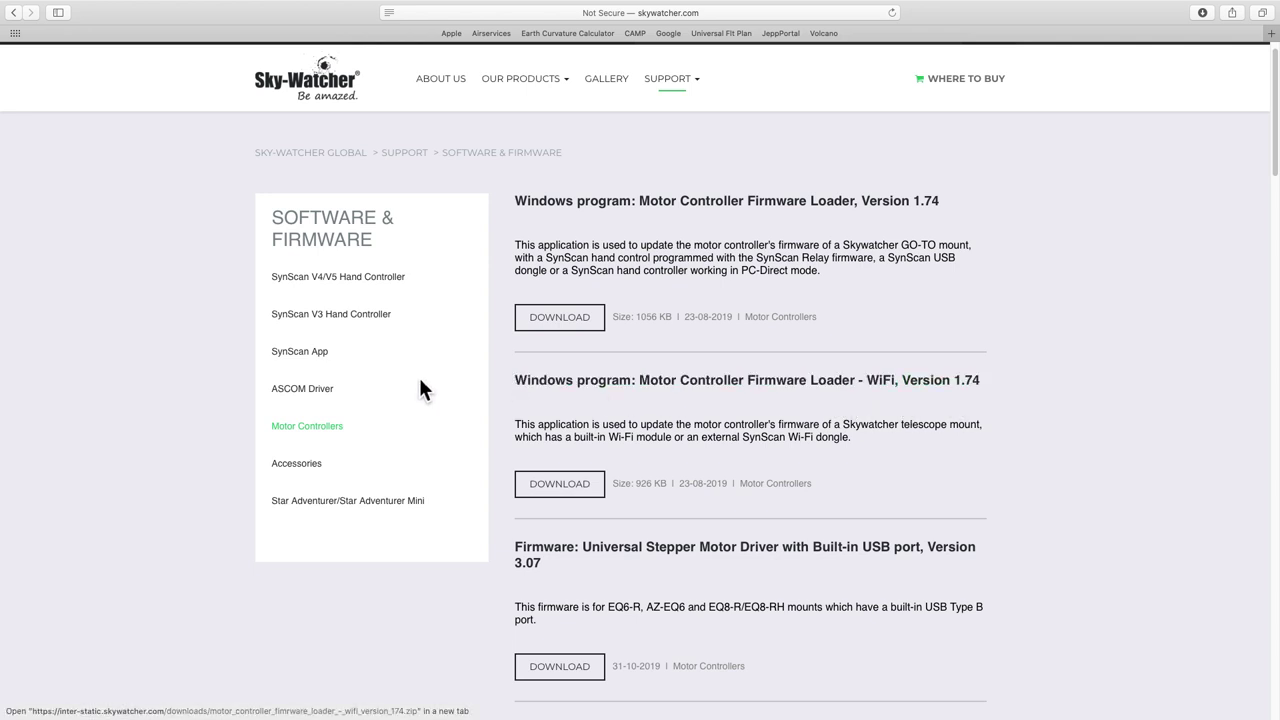
Step: Open the SynScan App downloads and review the SynScan Pro app and Satellite Tracker entries
{"action": "left_click", "coordinate": [298, 352]}
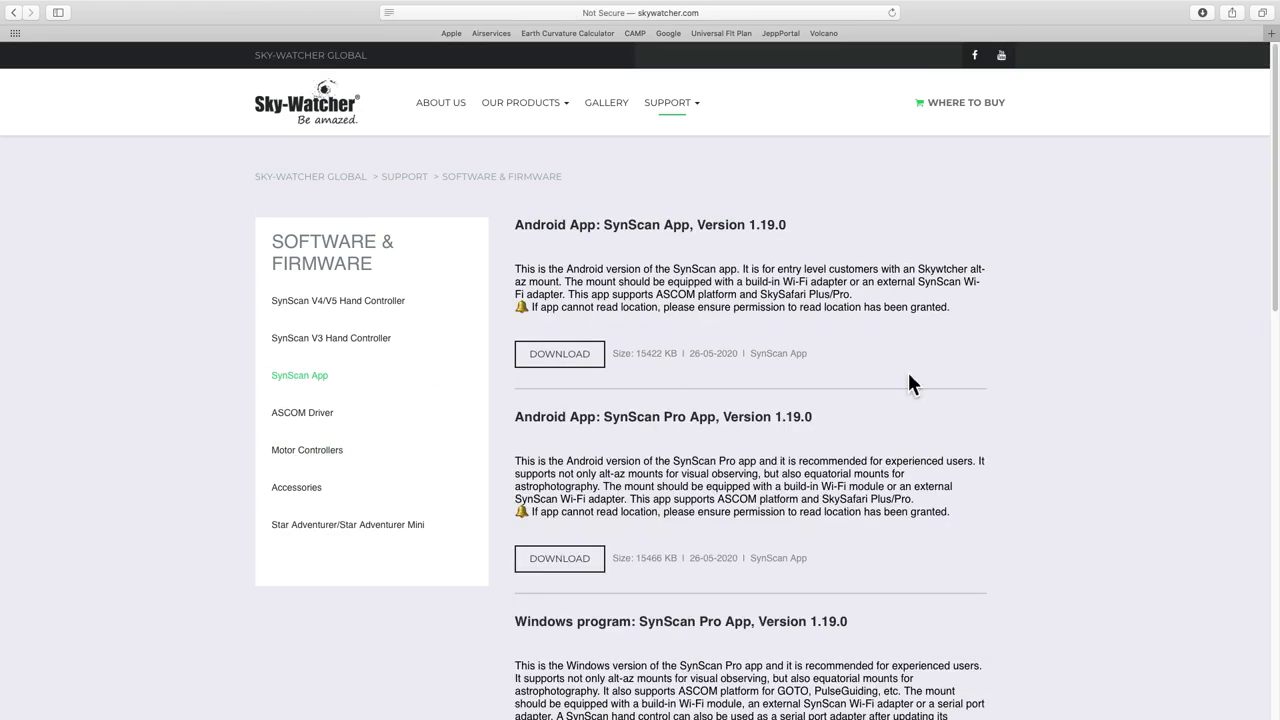
{"action": "scroll", "coordinate": [1133, 372], "scroll_direction": "down", "scroll_amount": 3}
{"action": "scroll", "coordinate": [1133, 375], "scroll_direction": "down", "scroll_amount": 3}
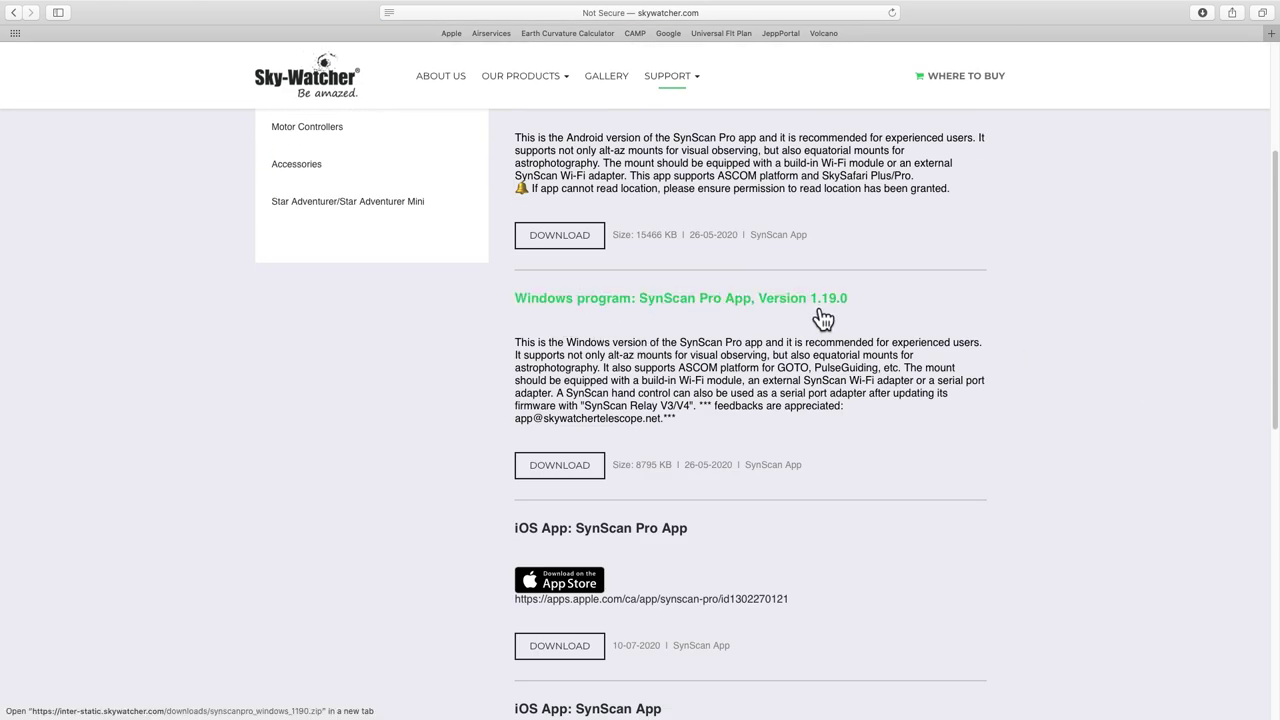
{"action": "scroll", "coordinate": [1083, 346], "scroll_direction": "down", "scroll_amount": 7}
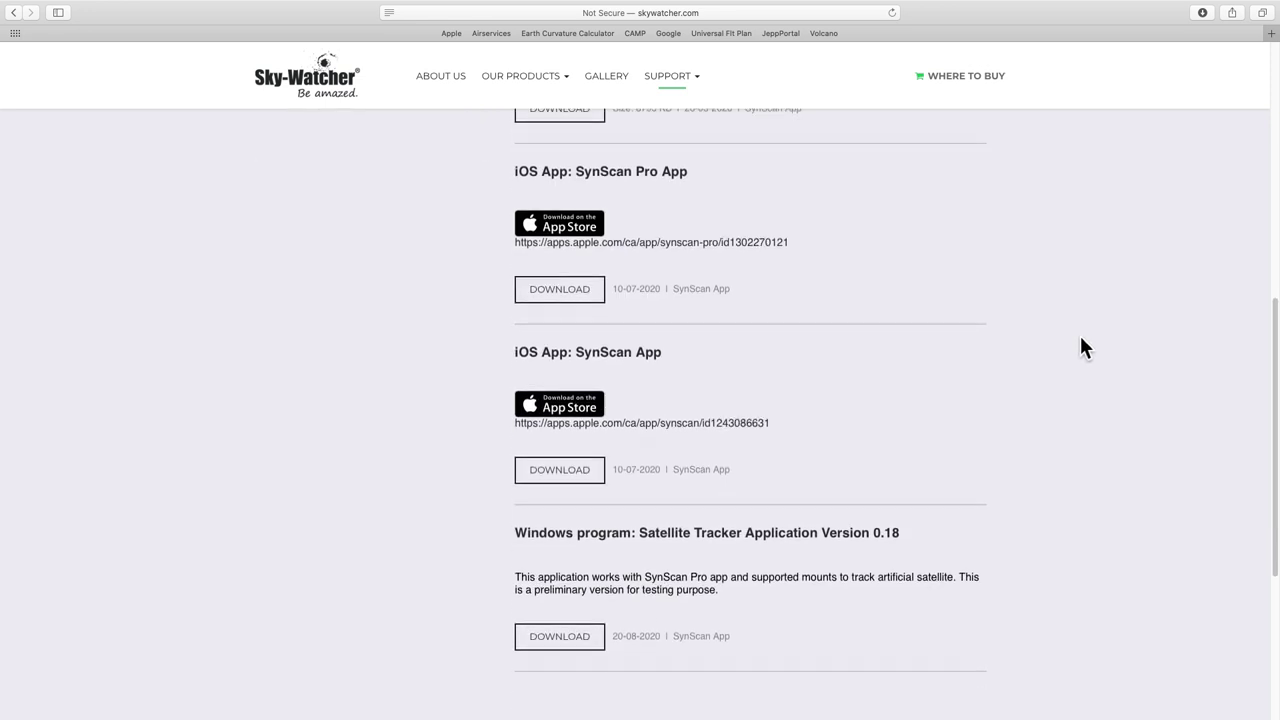
{"action": "scroll", "coordinate": [1081, 345], "scroll_direction": "down", "scroll_amount": 5}
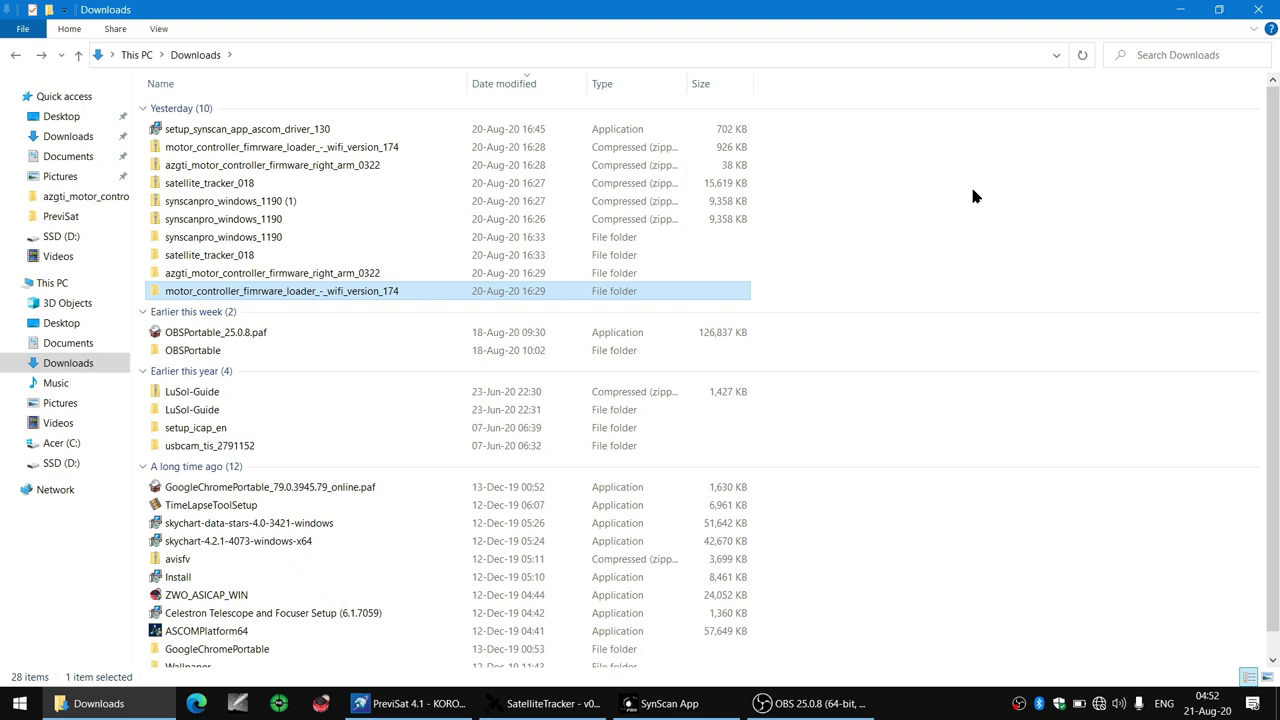
Step: Launch MCFirmwareLoader_WiFi from the motor_controller_fimrware_loader_-_wifi_version_174 folder in Downloads
{"action": "double_click", "coordinate": [405, 291]}
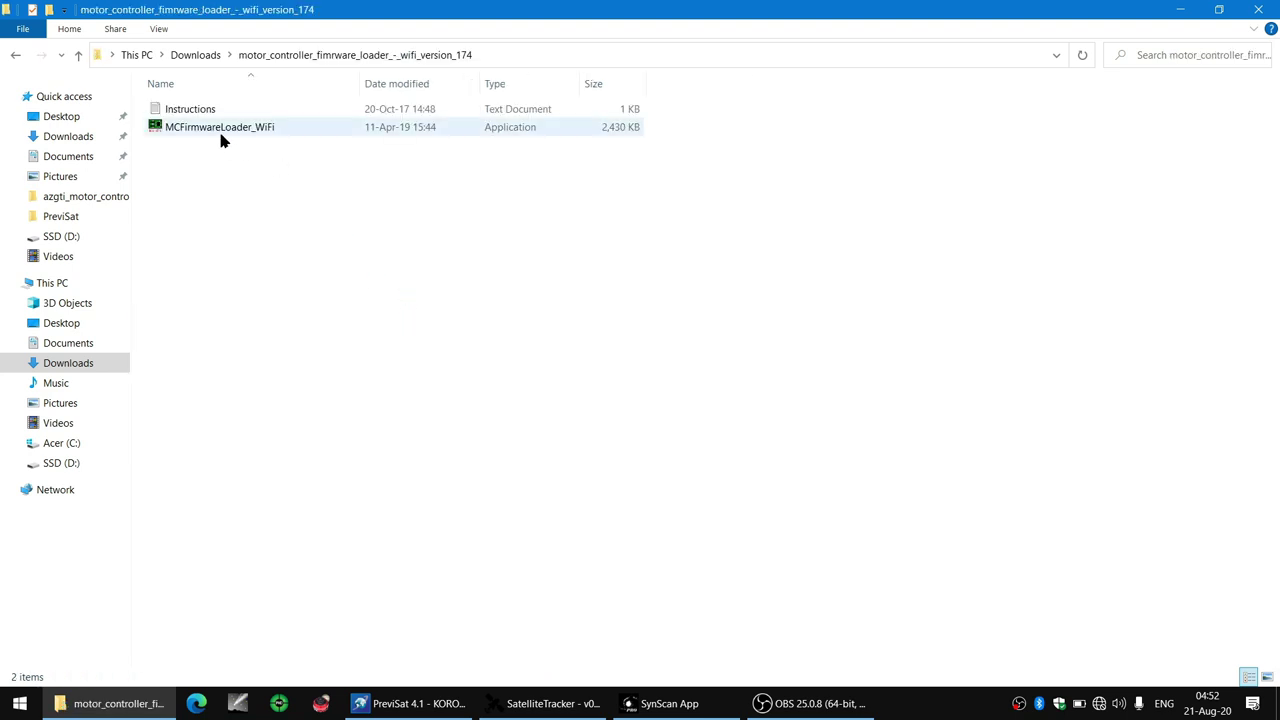
{"action": "double_click", "coordinate": [252, 133]}
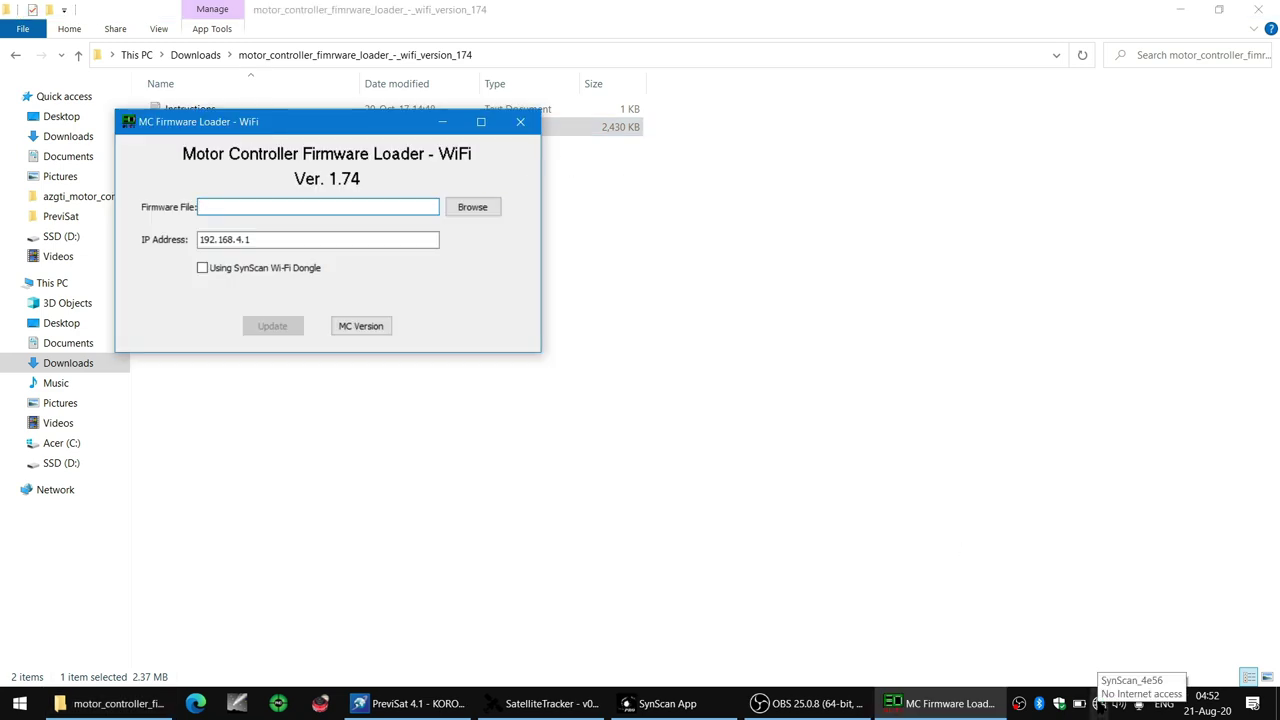
Step: Check the computer's WiFi connection to the SynScan mount and query the mount's motor controller version
{"action": "left_click", "coordinate": [1099, 703]}
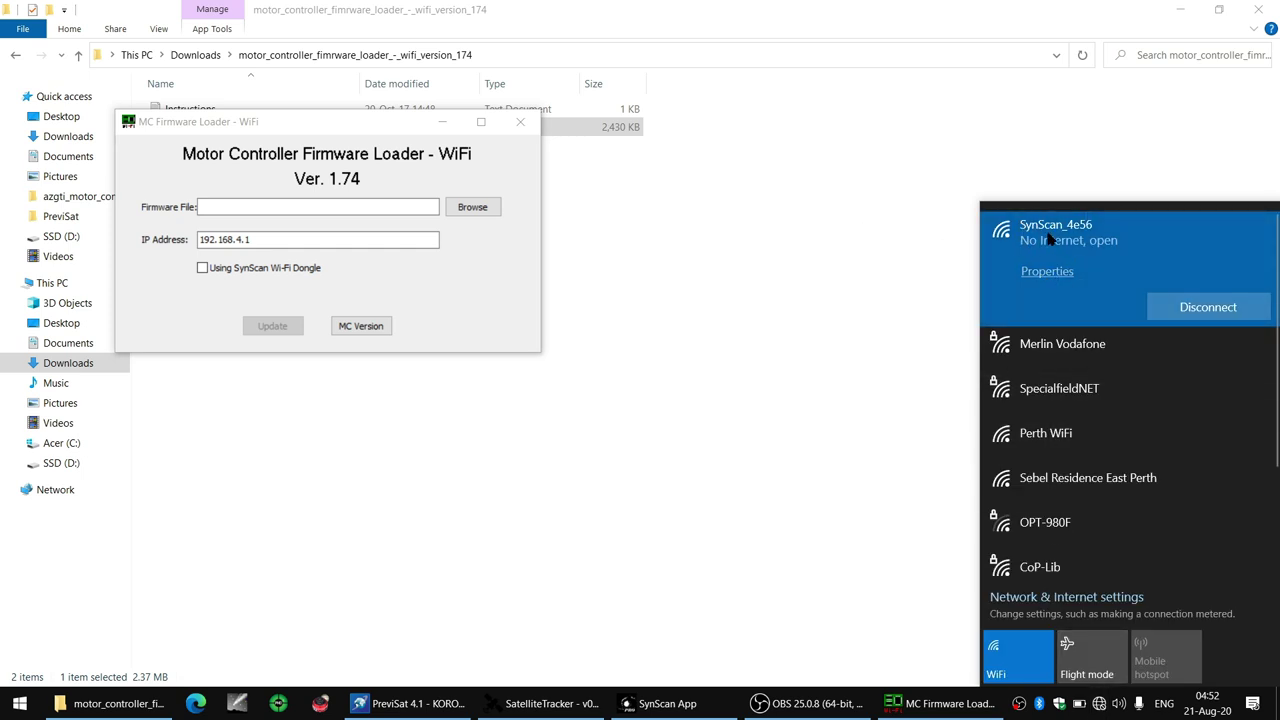
{"action": "left_click", "coordinate": [457, 306]}
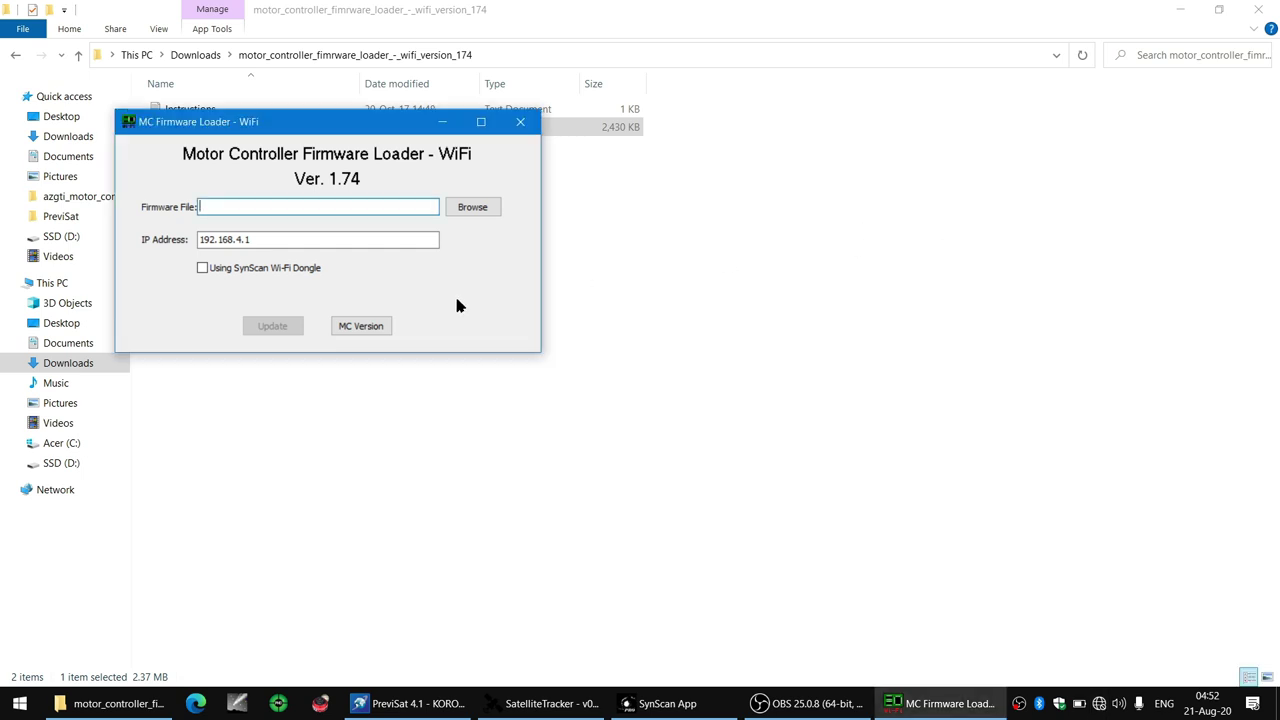
{"action": "left_click", "coordinate": [362, 327]}
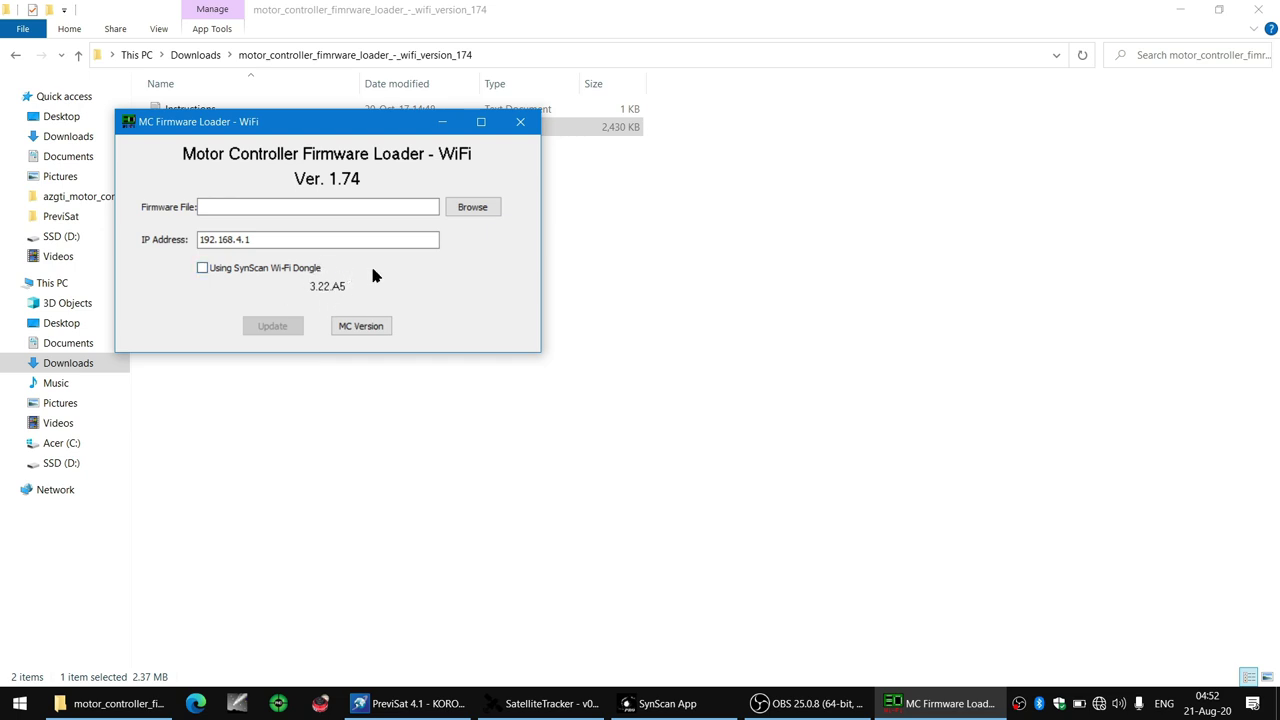
Step: Load AZGTi_motor_controller_firmware_right_arm_0322.mcf as the firmware file in the loader
{"action": "left_click", "coordinate": [467, 210]}
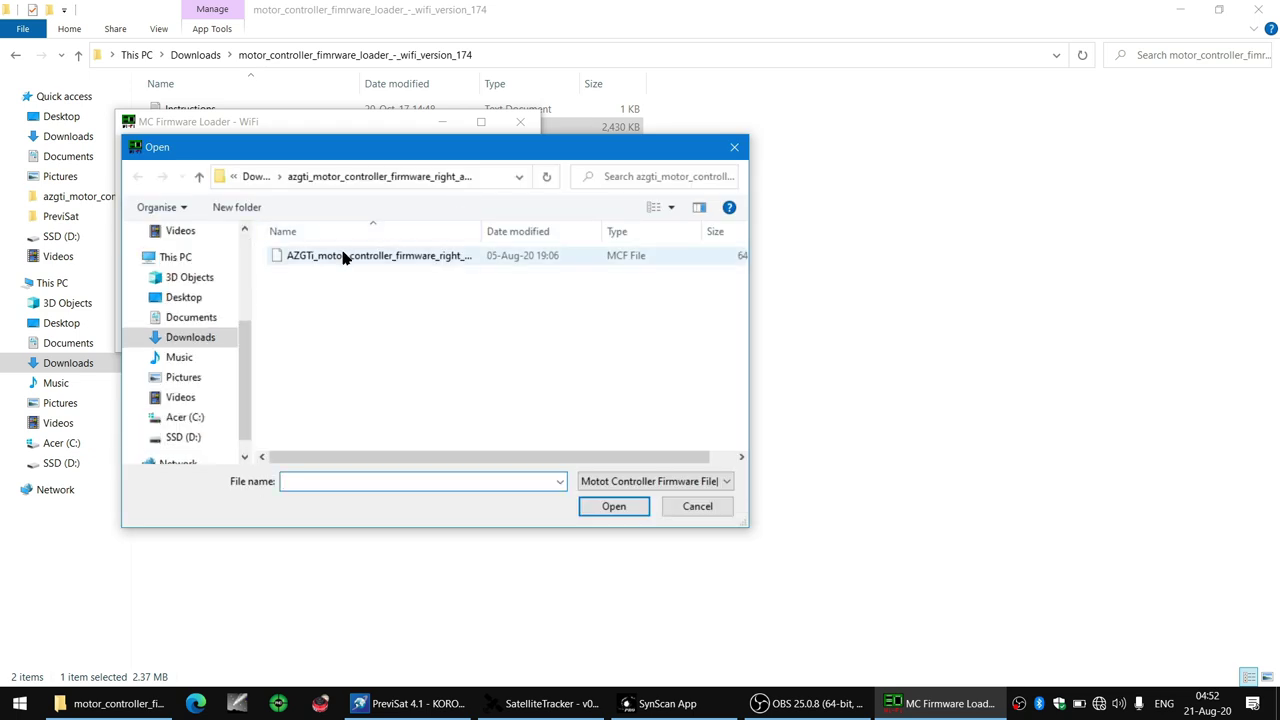
{"action": "left_click", "coordinate": [345, 257]}
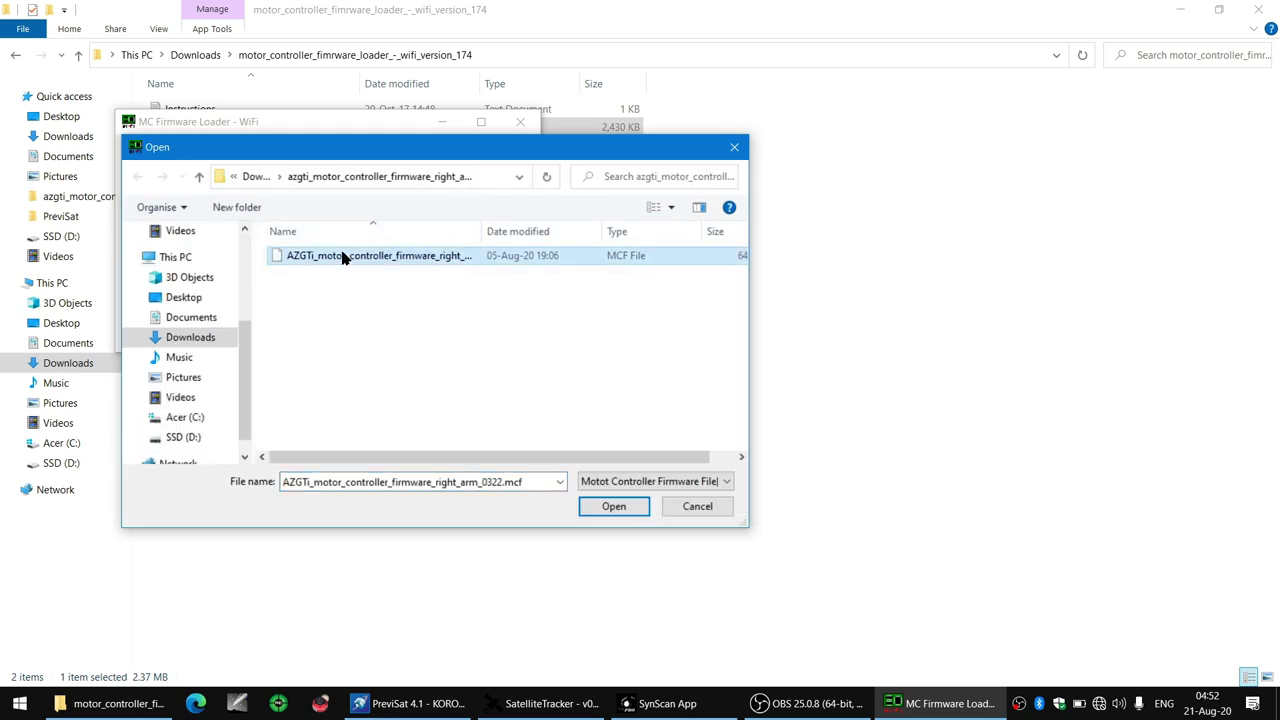
{"action": "left_click", "coordinate": [612, 507]}
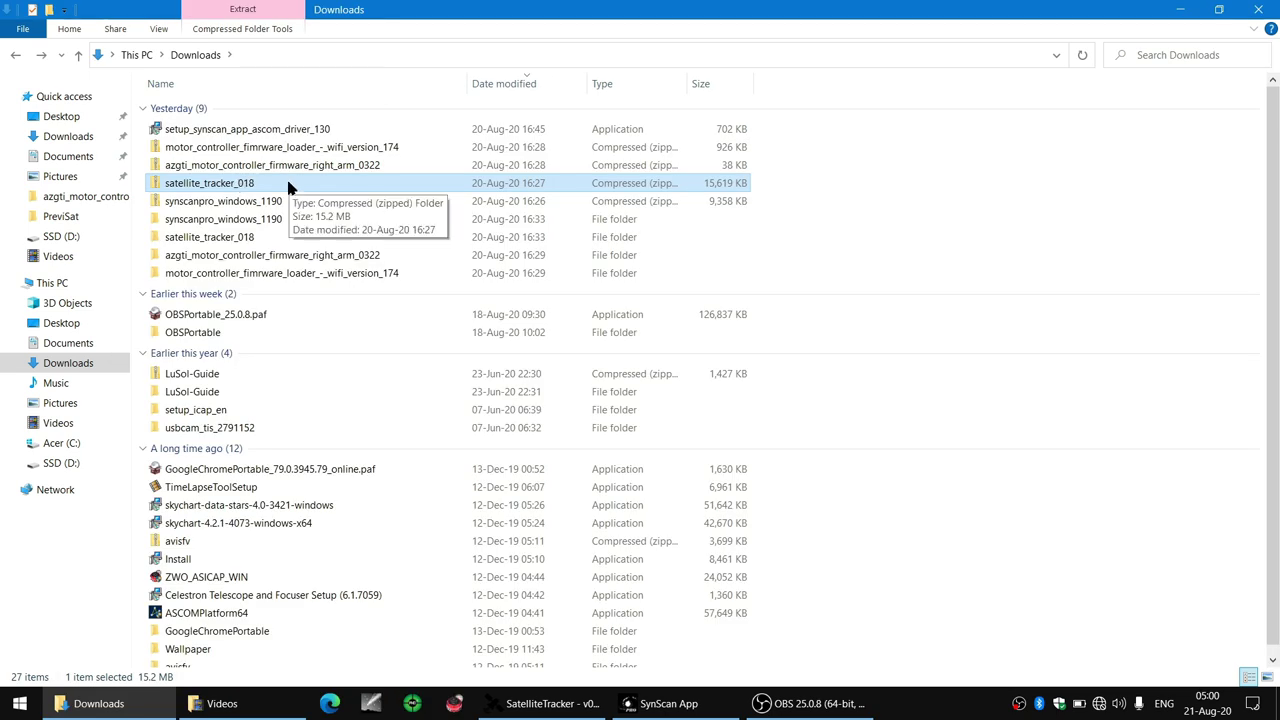
Step: Examine the contents of the extracted satellite_tracker_018 folder in Downloads and return to the desktop
{"action": "double_click", "coordinate": [232, 240]}
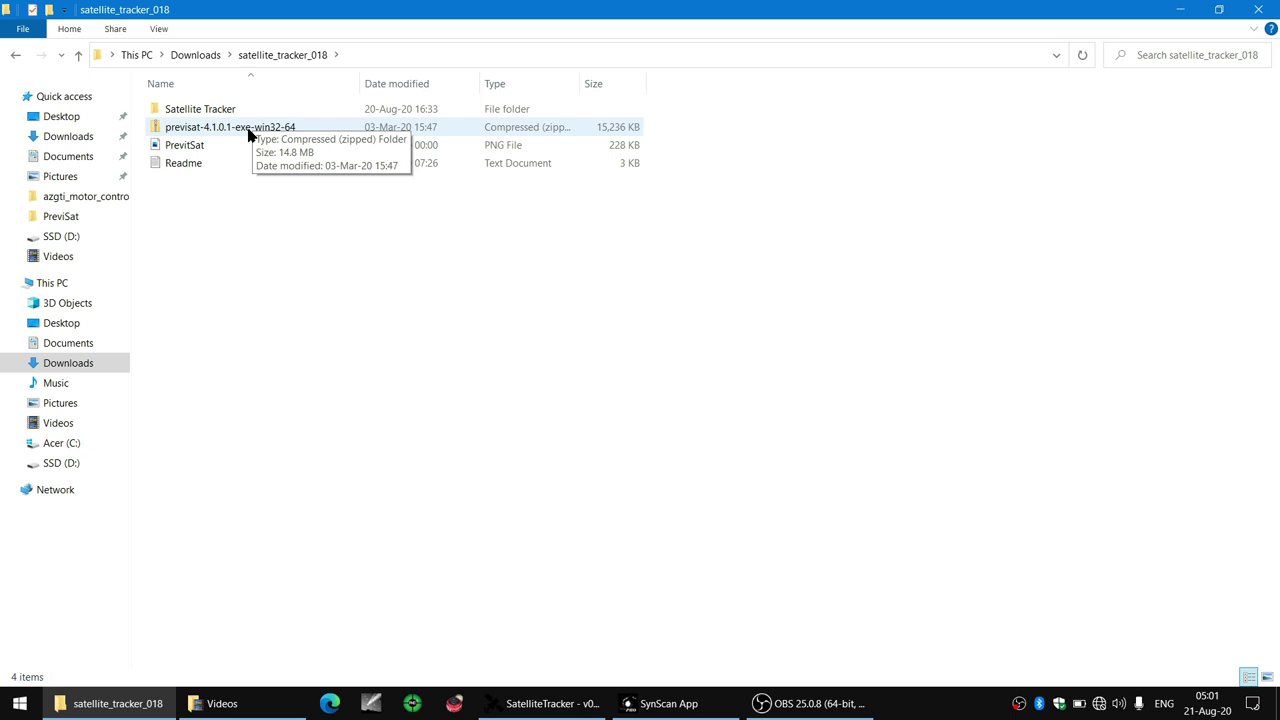
{"action": "left_click", "coordinate": [1180, 9]}
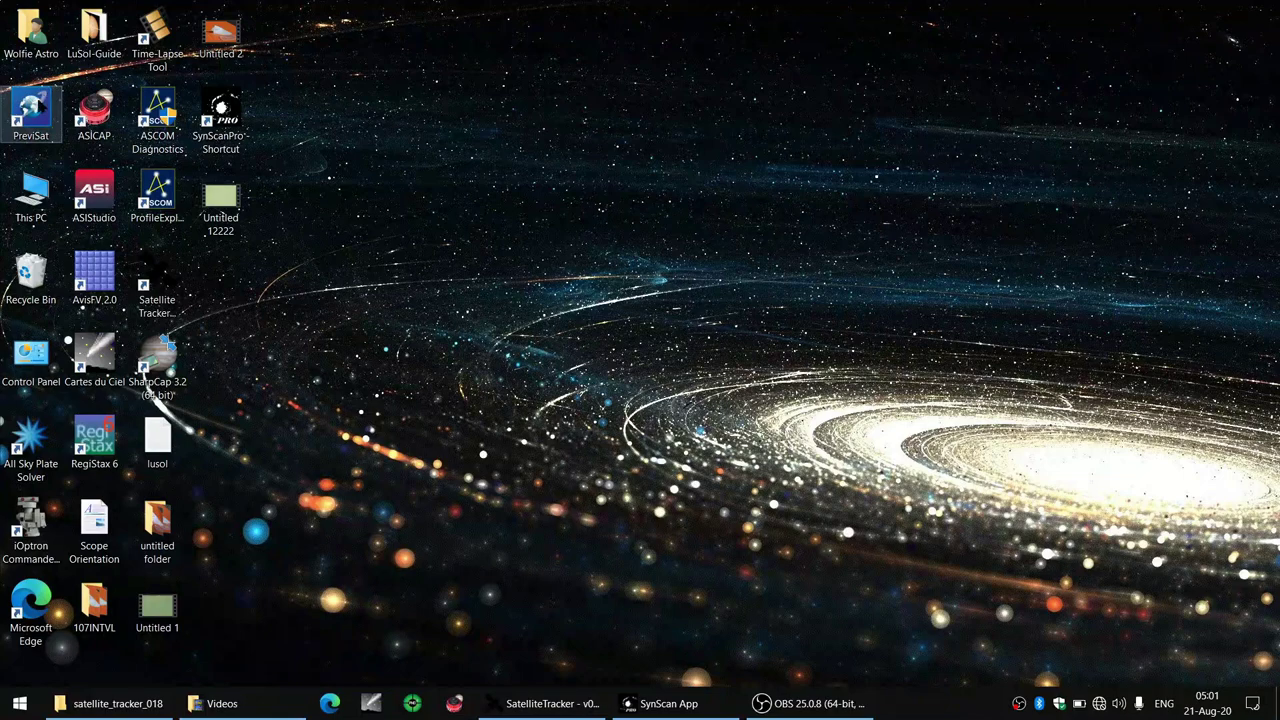
Step: Connect the computer to the Merlin Vodafone WiFi network and launch PreviSat from the desktop
{"action": "left_click", "coordinate": [1099, 704]}
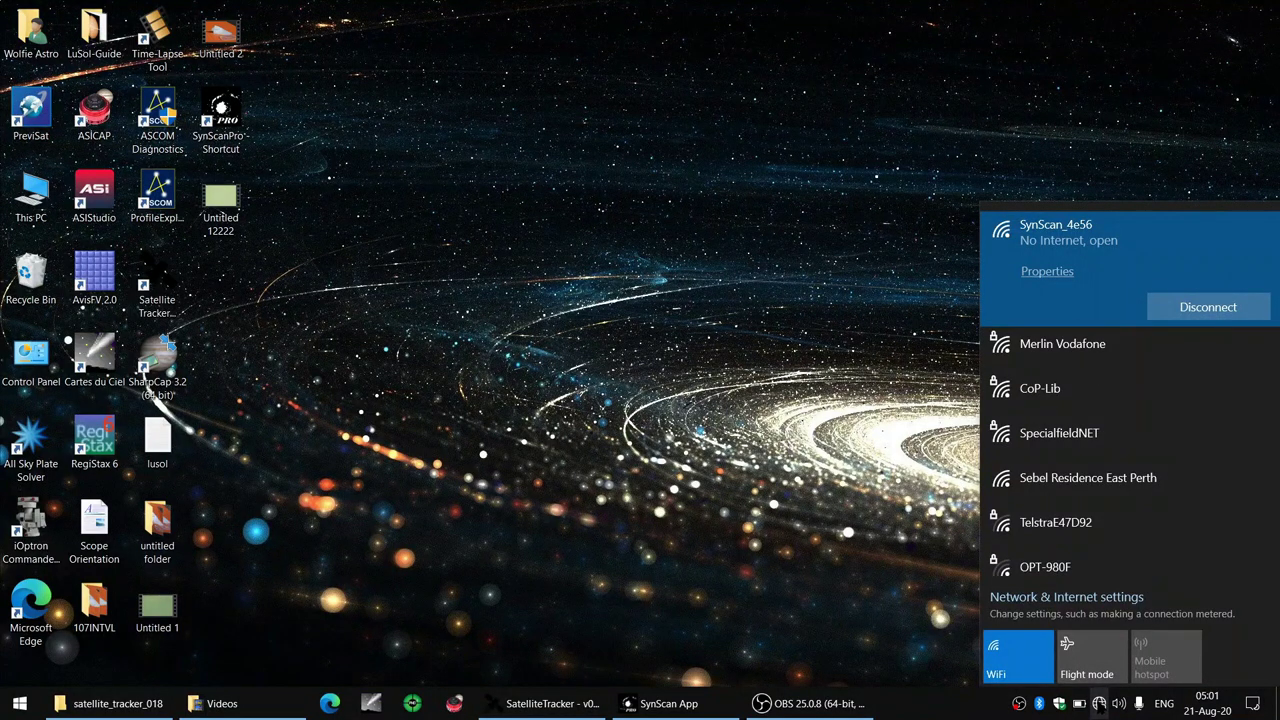
{"action": "left_click", "coordinate": [1060, 345]}
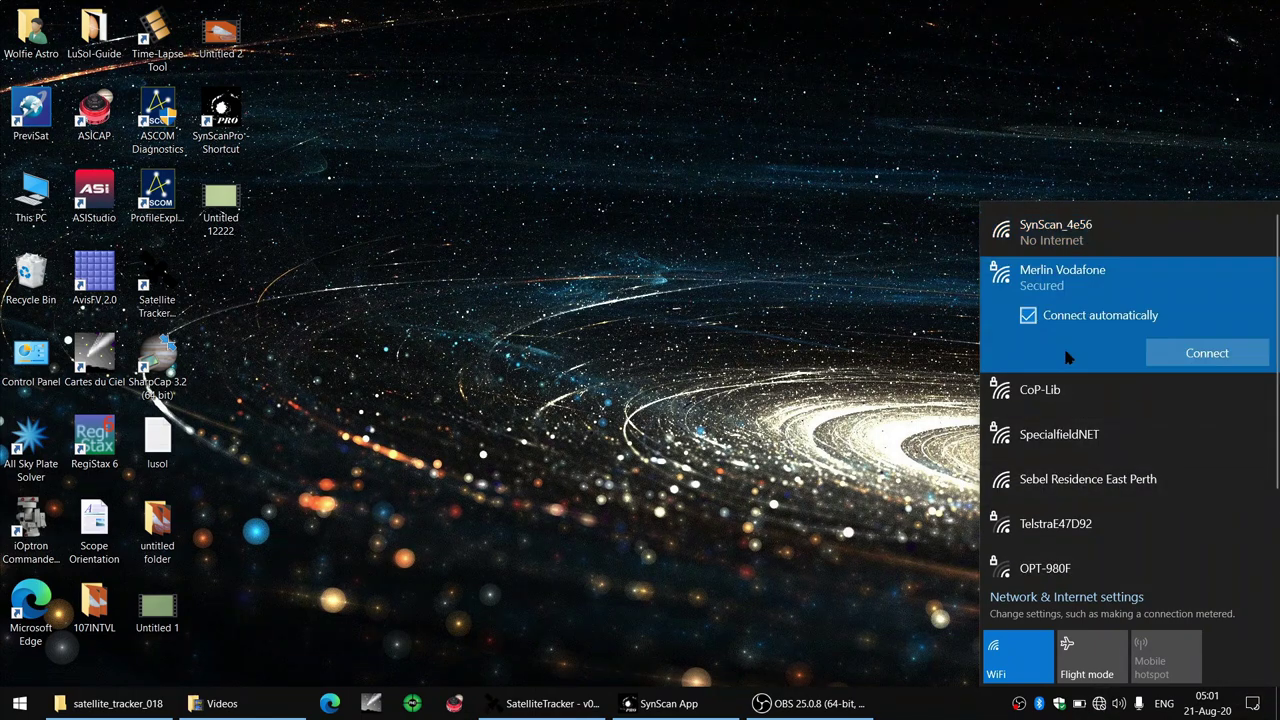
{"action": "left_click", "coordinate": [1160, 355]}
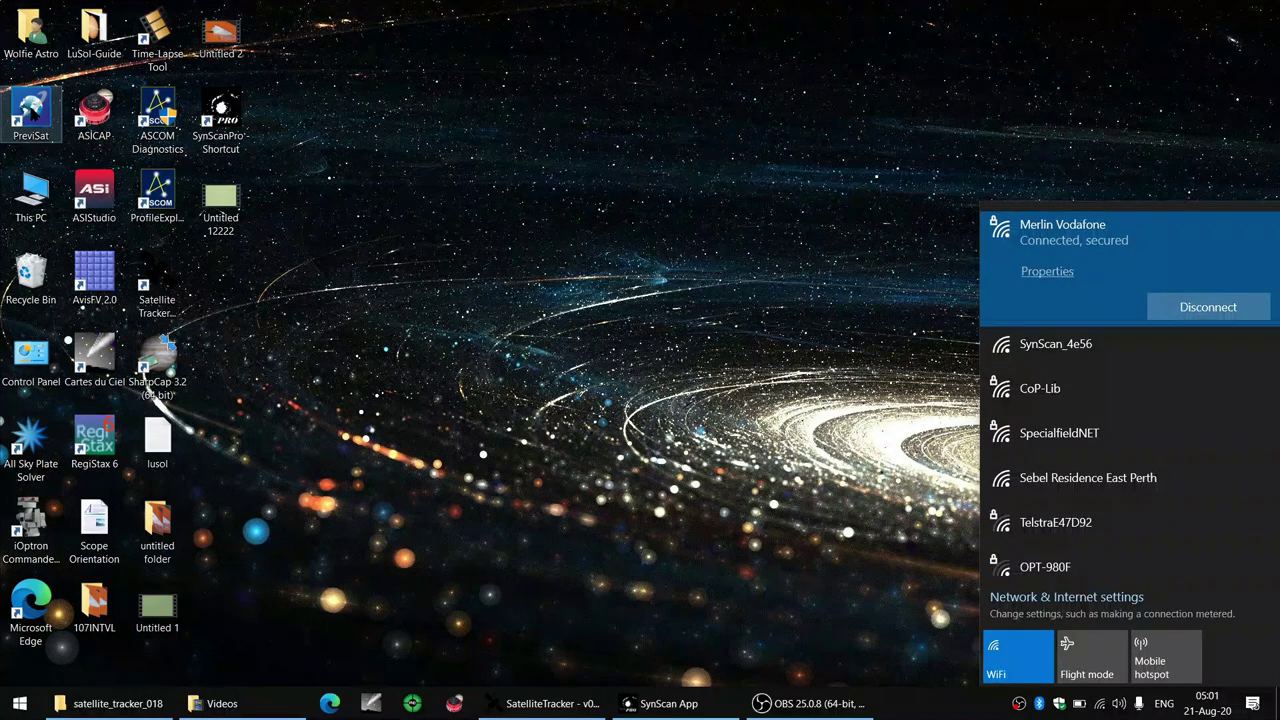
{"action": "double_click", "coordinate": [31, 112]}
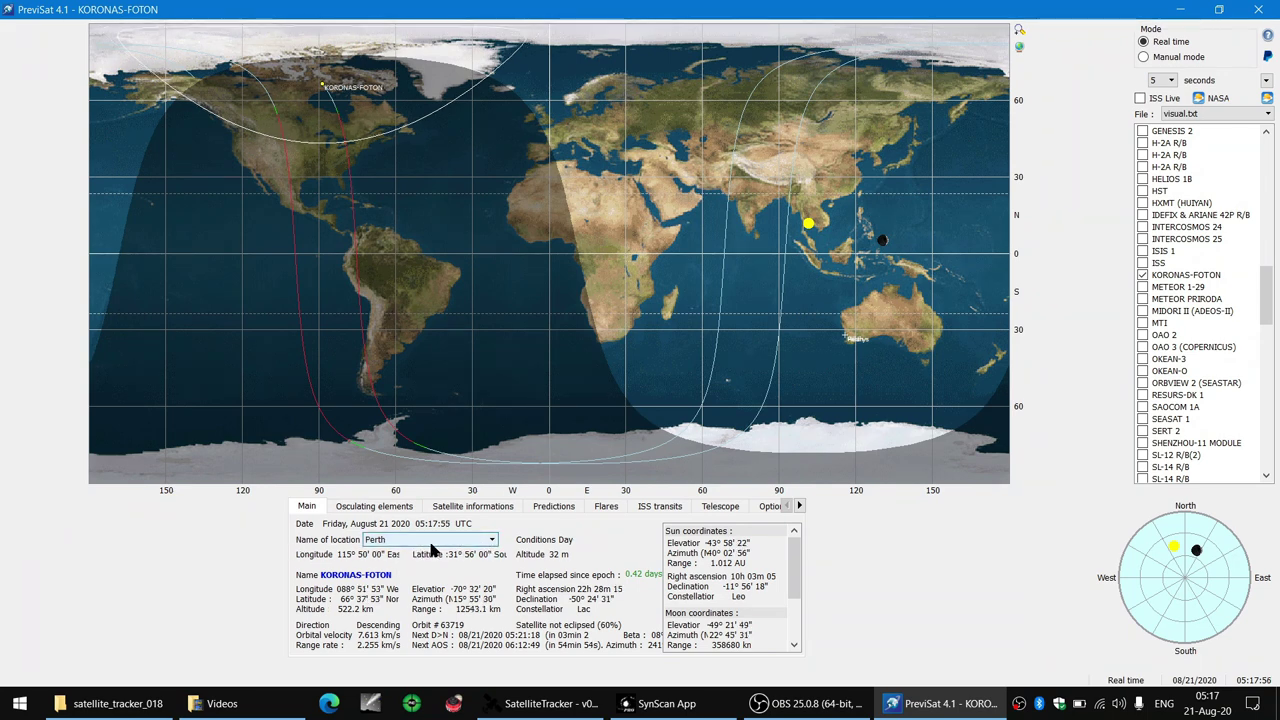
Step: Review the location categories, their management options and the selected locations, and return to the main satellite information
{"action": "left_click", "coordinate": [767, 507]}
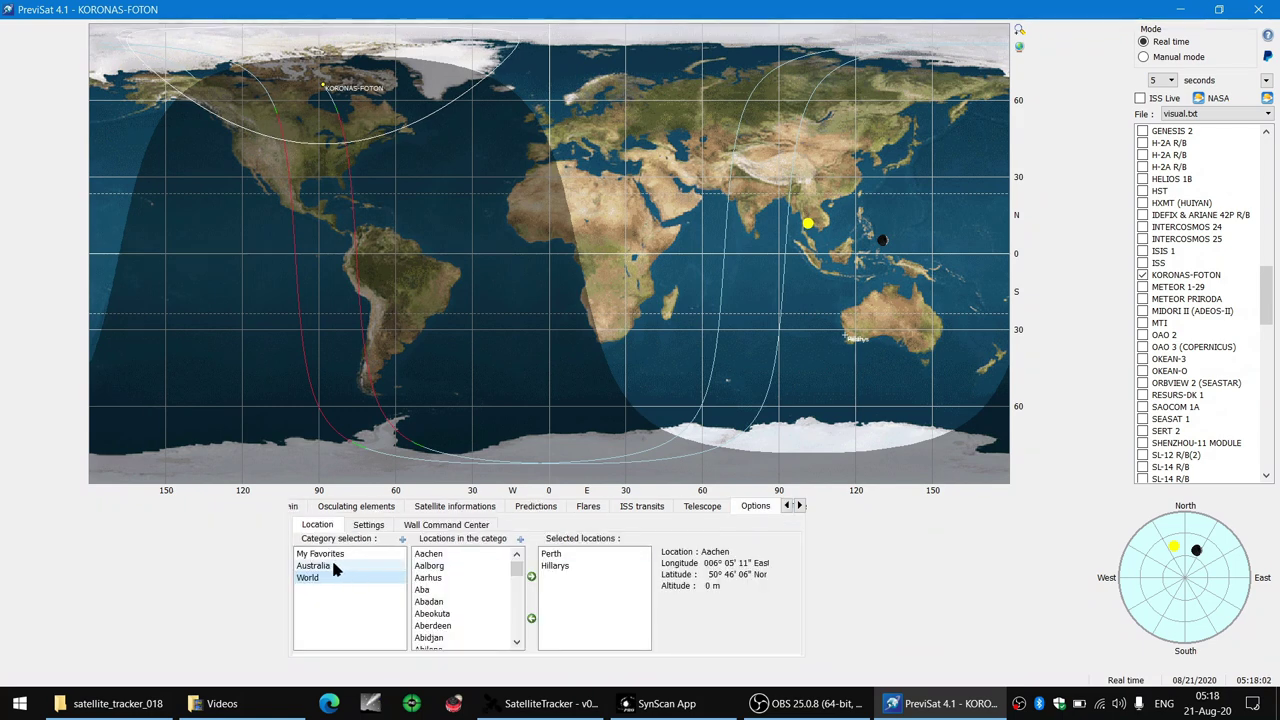
{"action": "right_click", "coordinate": [343, 580]}
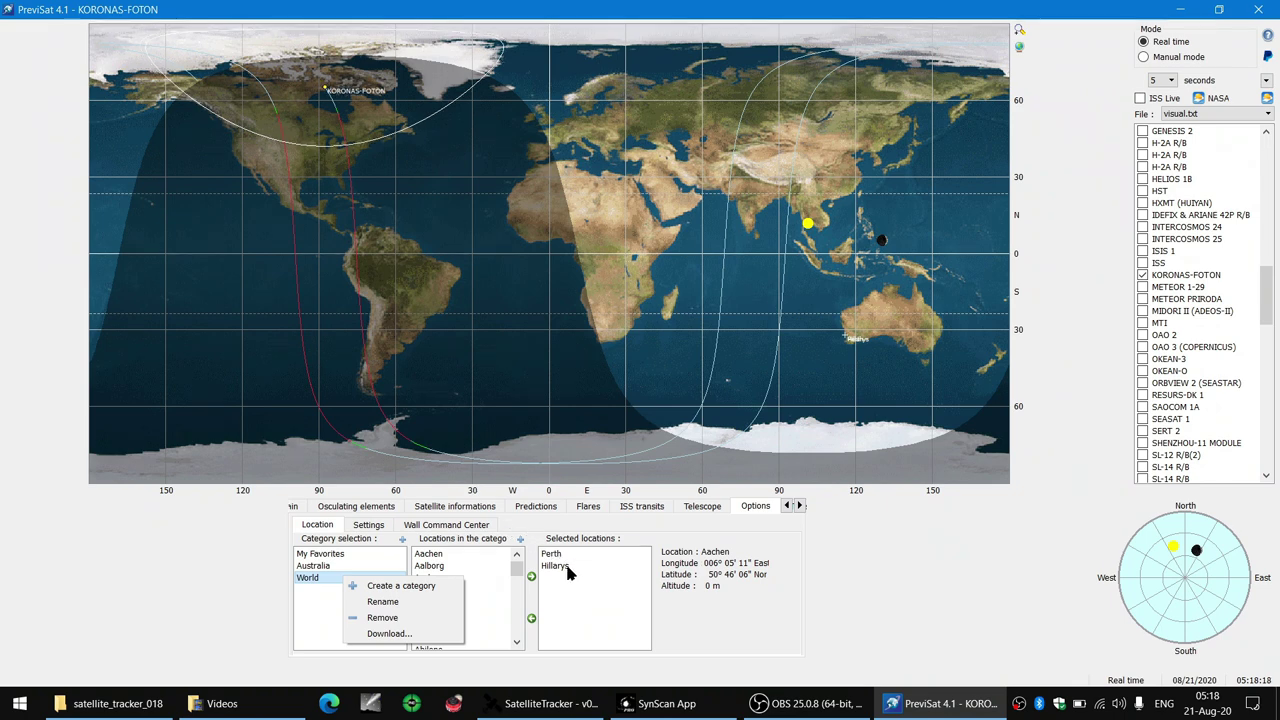
{"action": "left_click", "coordinate": [787, 507]}
{"action": "left_click", "coordinate": [309, 508]}
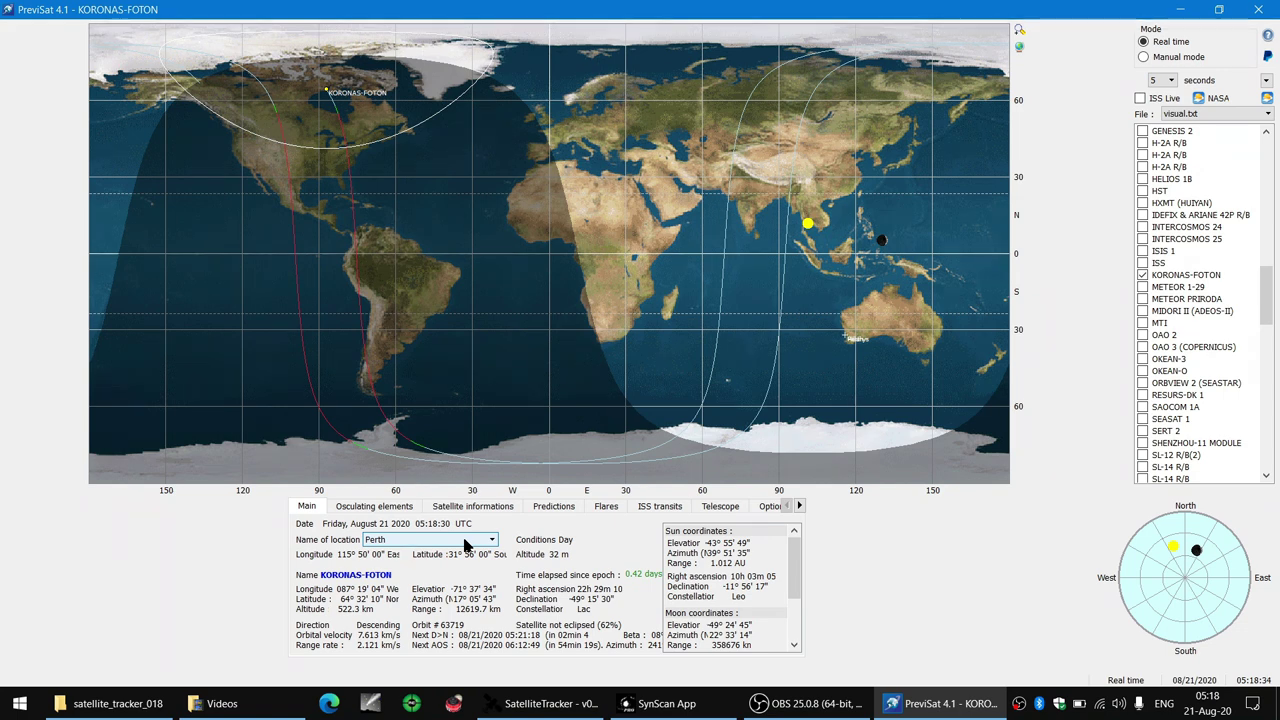
{"action": "left_click", "coordinate": [800, 507]}
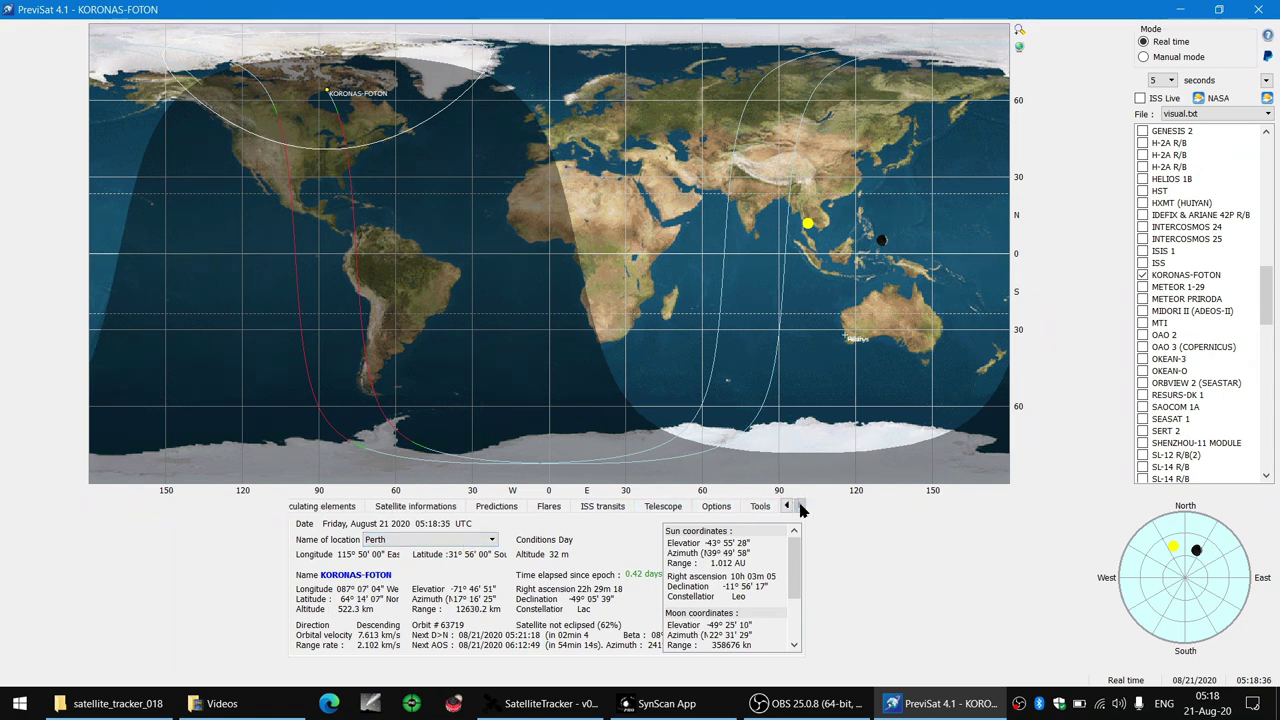
{"action": "left_click", "coordinate": [758, 506]}
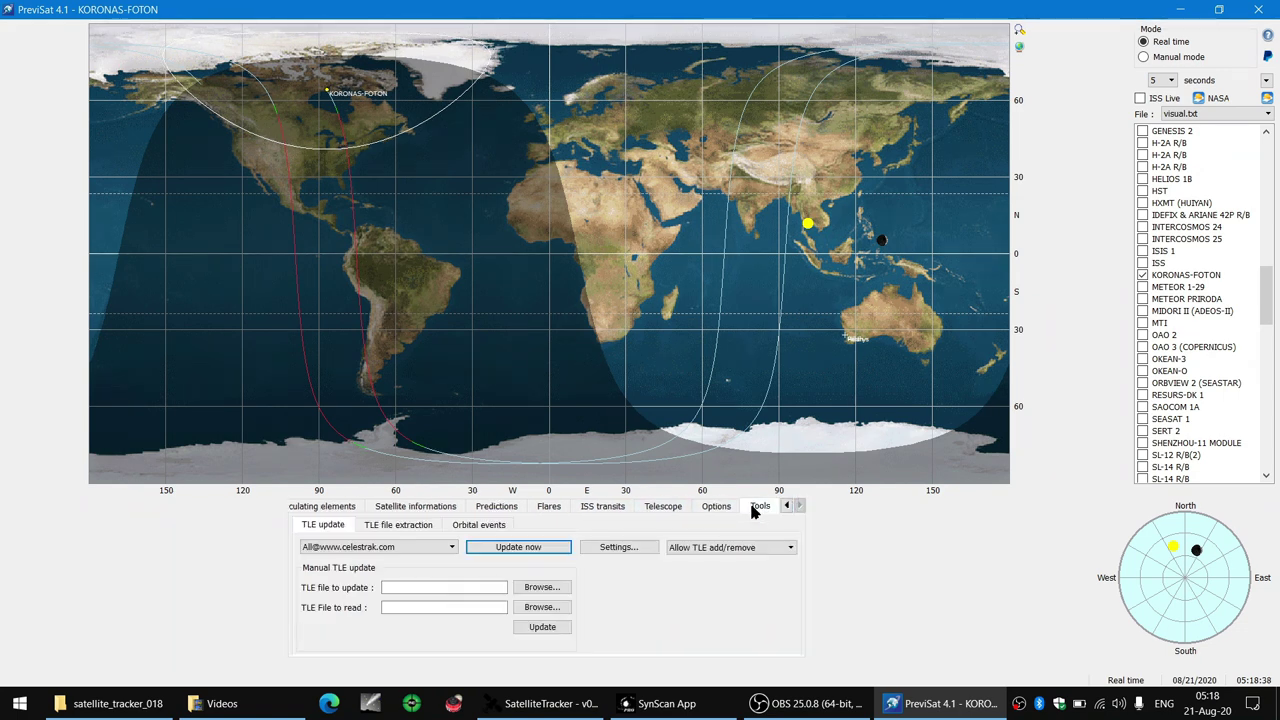
{"action": "left_click", "coordinate": [451, 548]}
{"action": "left_click", "coordinate": [400, 564]}
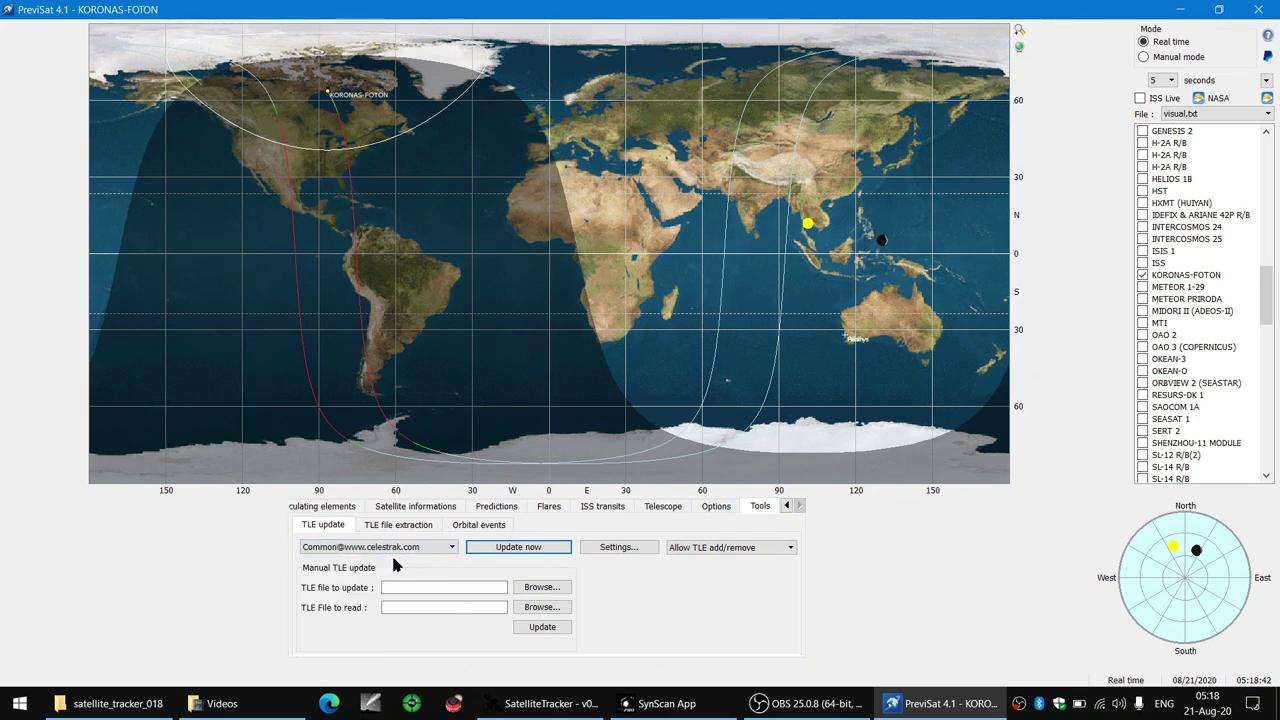
{"action": "left_click", "coordinate": [451, 549]}
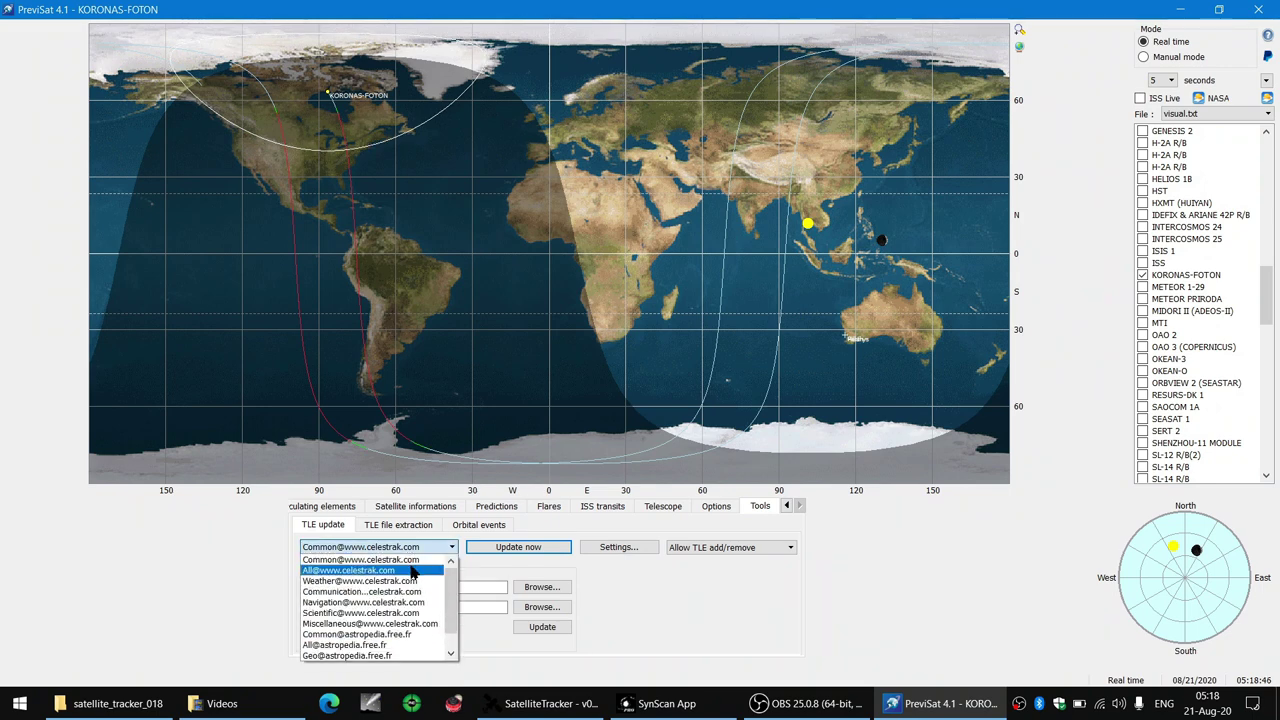
{"action": "left_click", "coordinate": [411, 570]}
{"action": "left_click", "coordinate": [495, 550]}
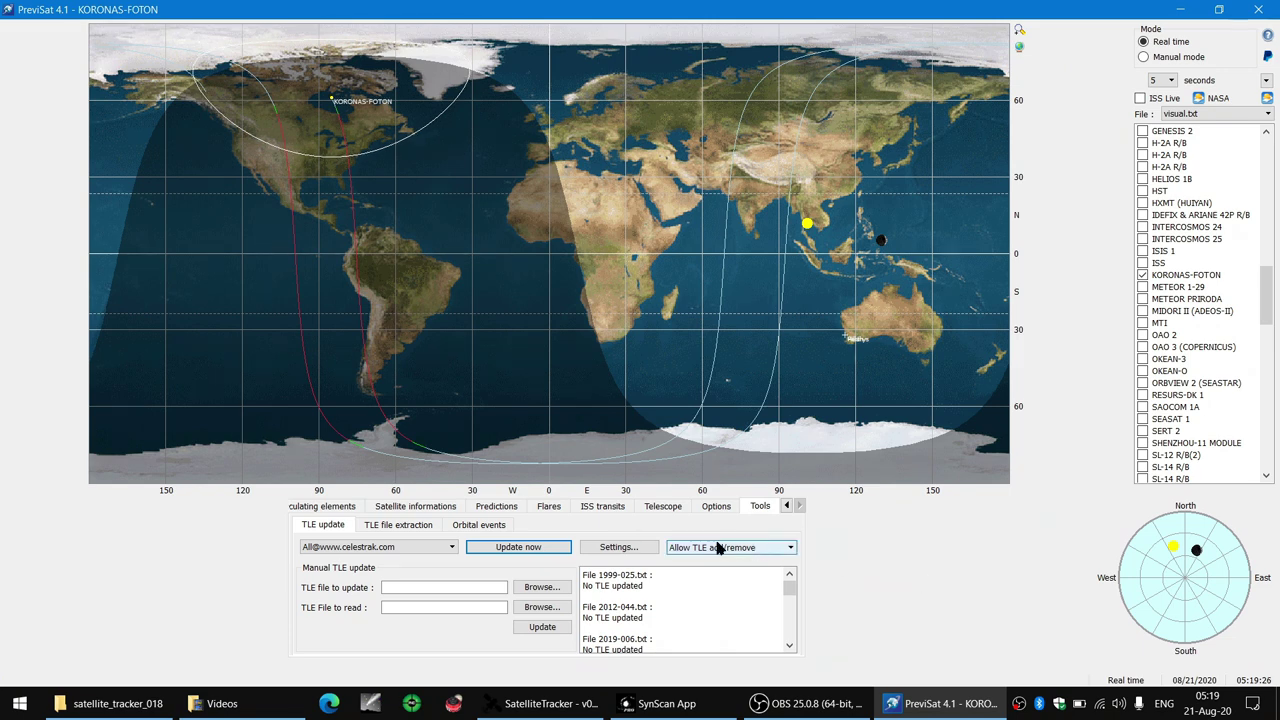
{"action": "left_click", "coordinate": [589, 510]}
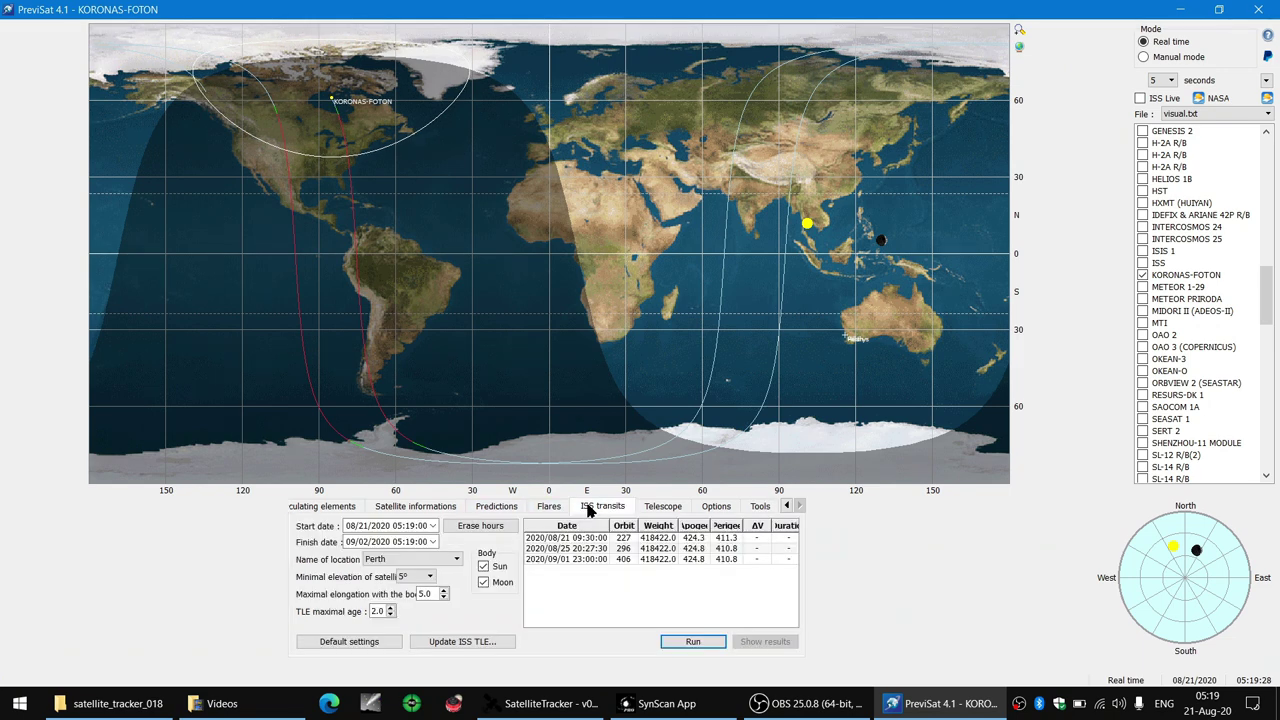
{"action": "left_click", "coordinate": [455, 645]}
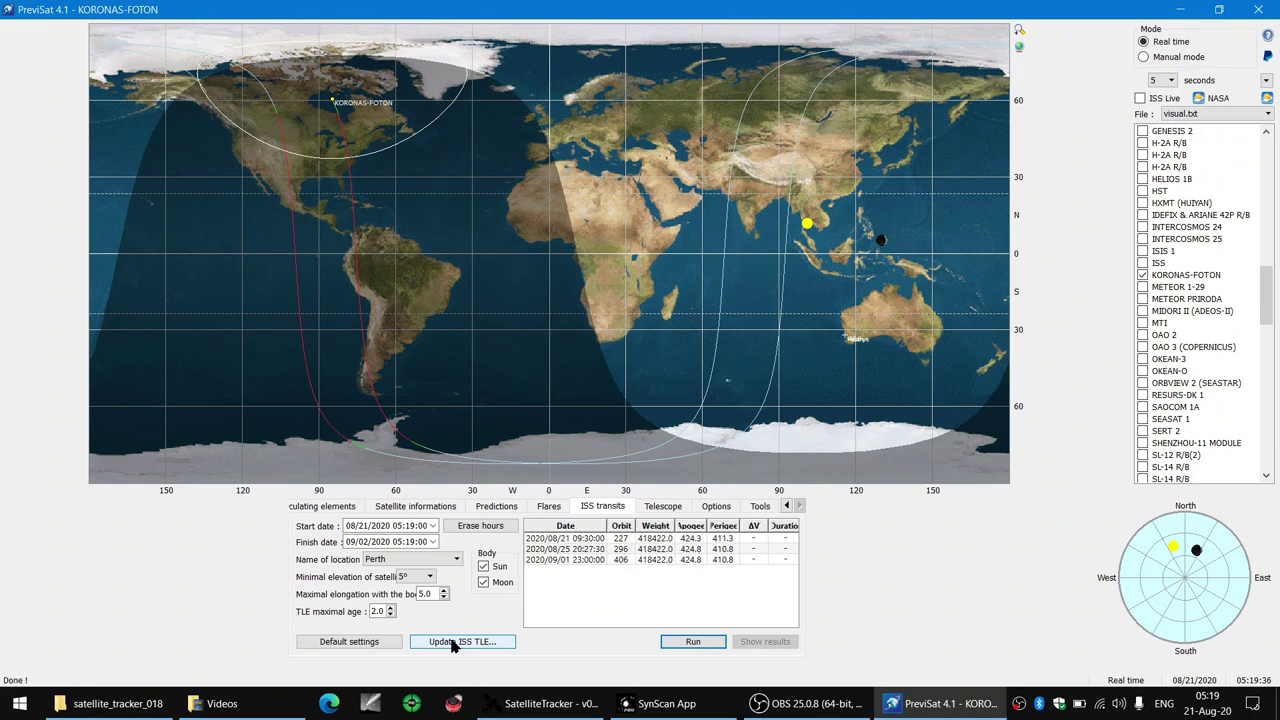
Step: Generate telescope tracking positions for KORONAS-FOTON as seen from Perth
{"action": "left_click", "coordinate": [663, 507]}
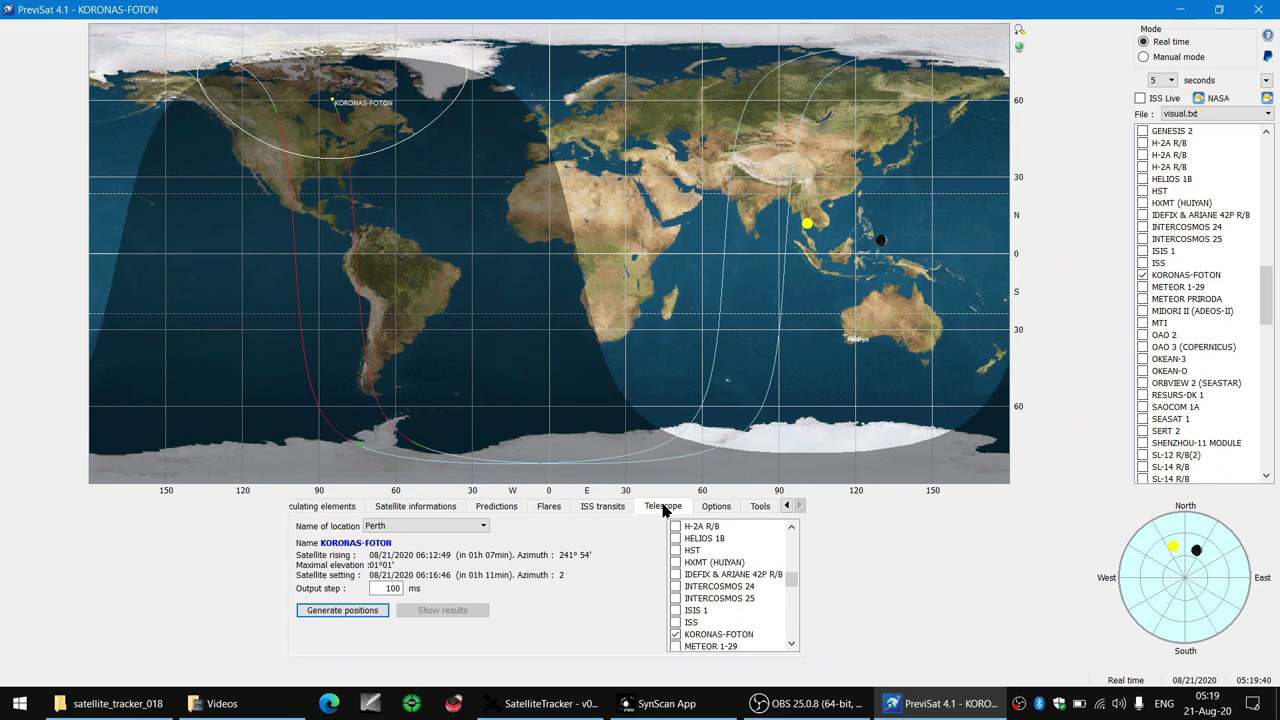
{"action": "left_click", "coordinate": [308, 609]}
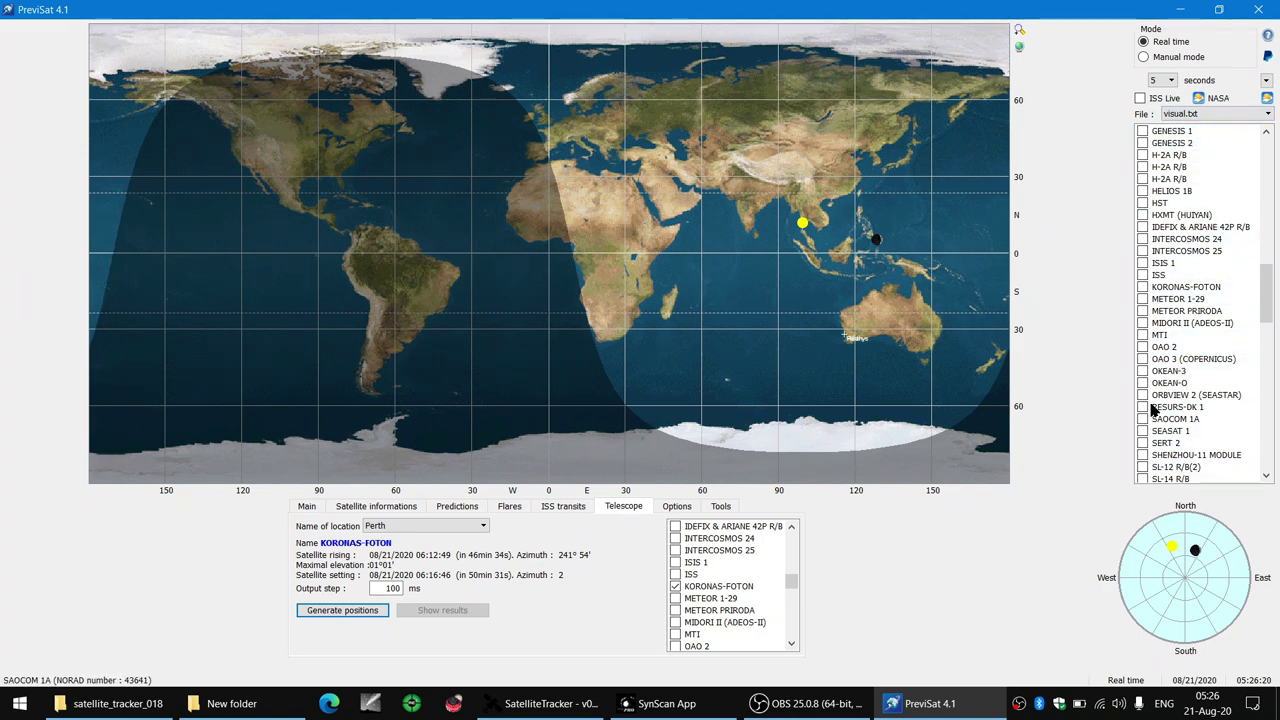
Step: Show HST, the middle H-2A R/B, ISS, IDEFIX & ARIANE 42P R/B and INTERCOSMOS 24 on the world map
{"action": "left_click", "coordinate": [1142, 204]}
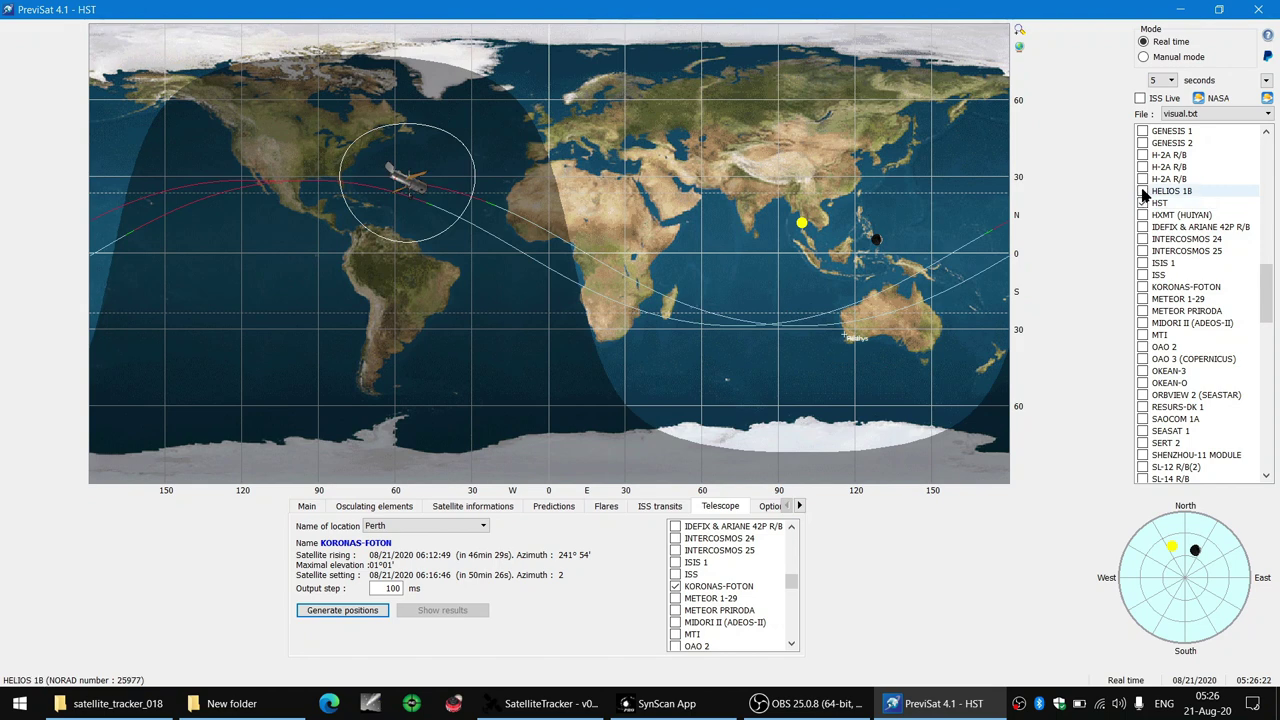
{"action": "left_click", "coordinate": [1142, 167]}
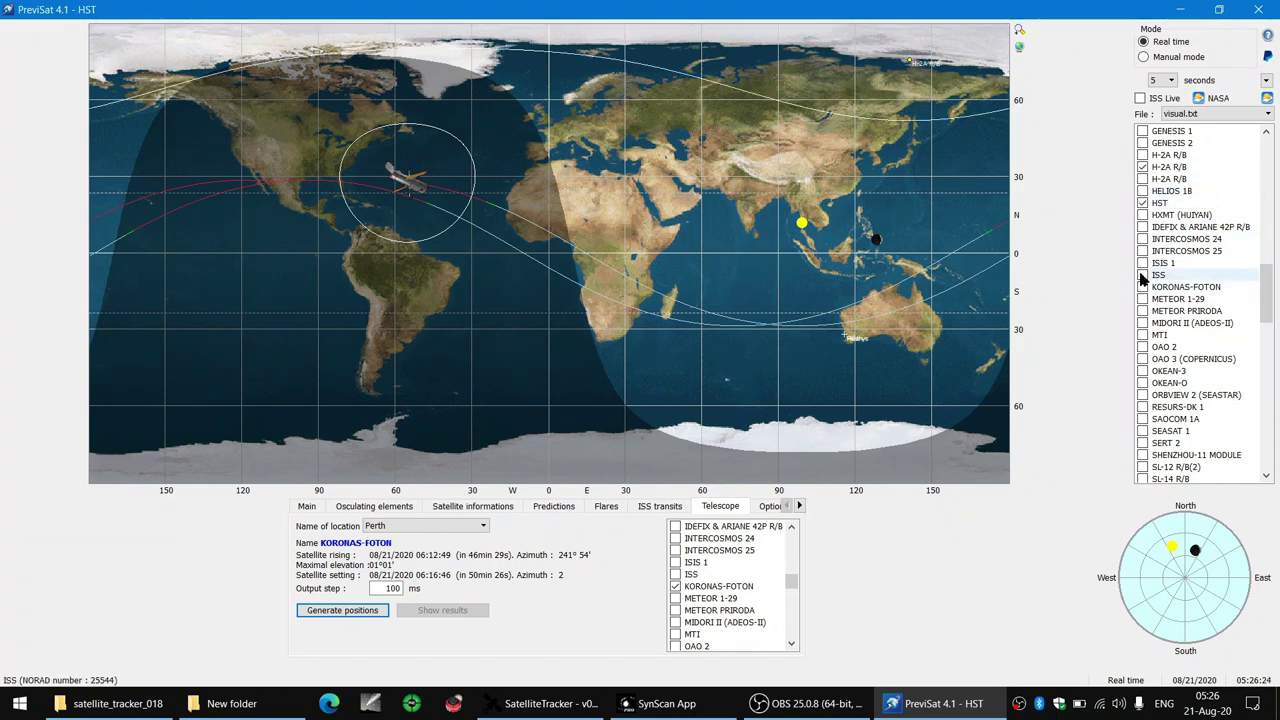
{"action": "left_click", "coordinate": [1142, 275]}
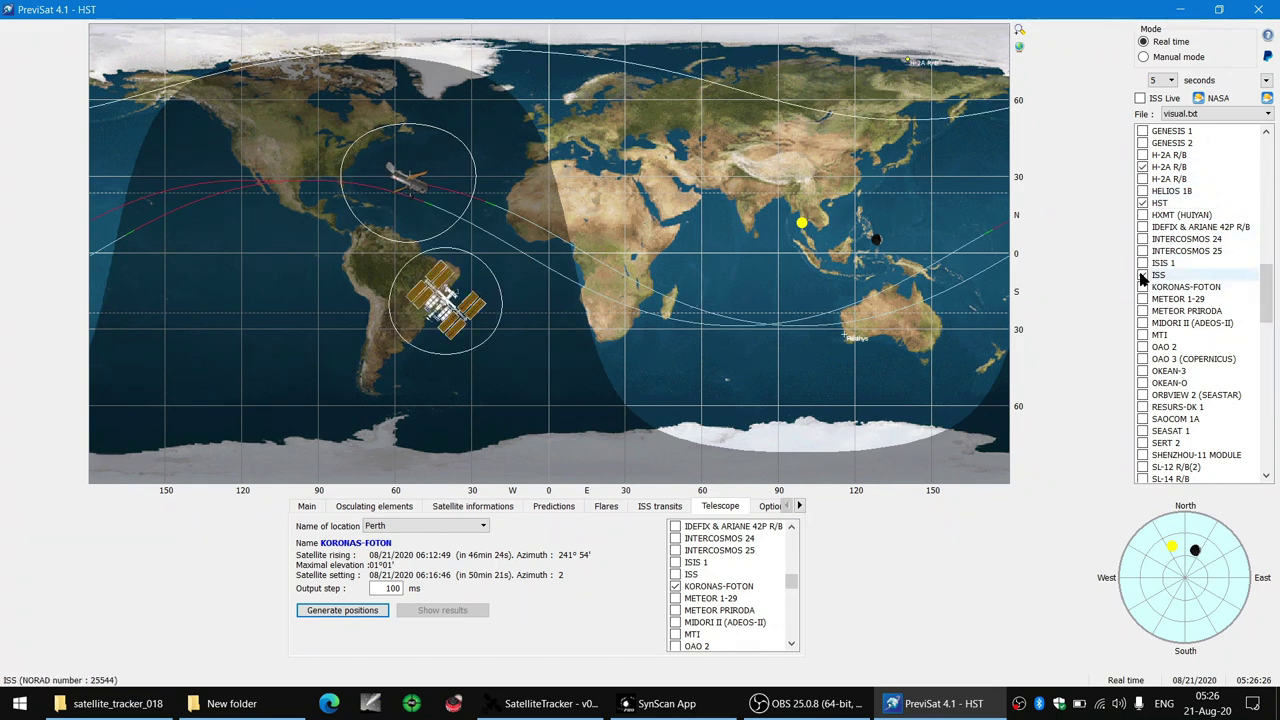
{"action": "left_click", "coordinate": [1143, 228]}
{"action": "left_click", "coordinate": [1143, 240]}
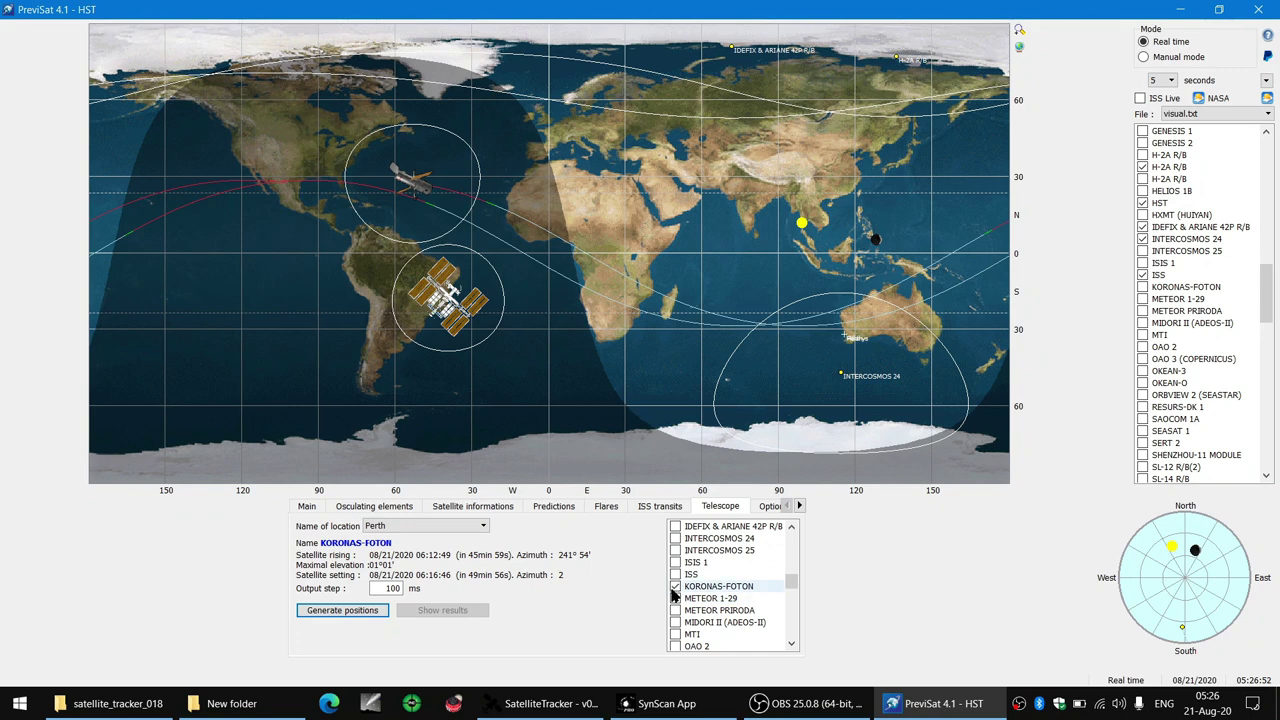
Step: Generate telescope tracking positions for the ISS instead of KORONAS-FOTON as seen from Perth, and review the resulting position file
{"action": "left_click", "coordinate": [675, 587]}
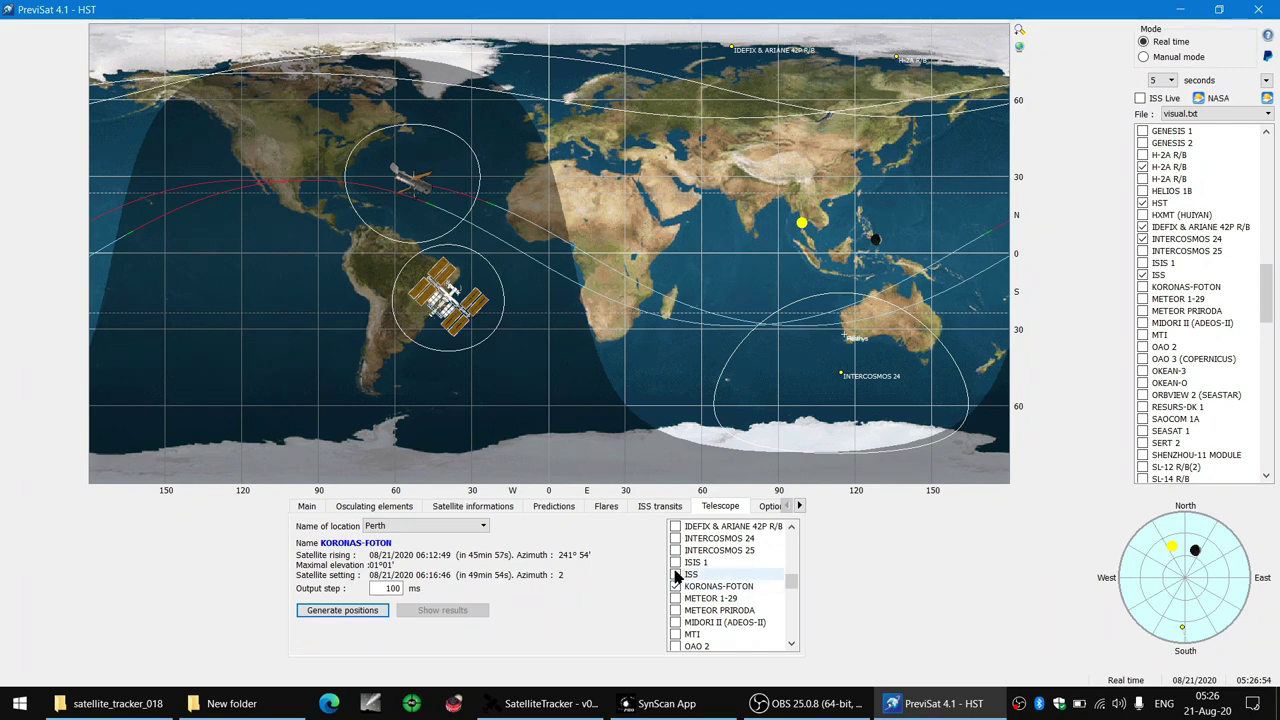
{"action": "left_click", "coordinate": [676, 575]}
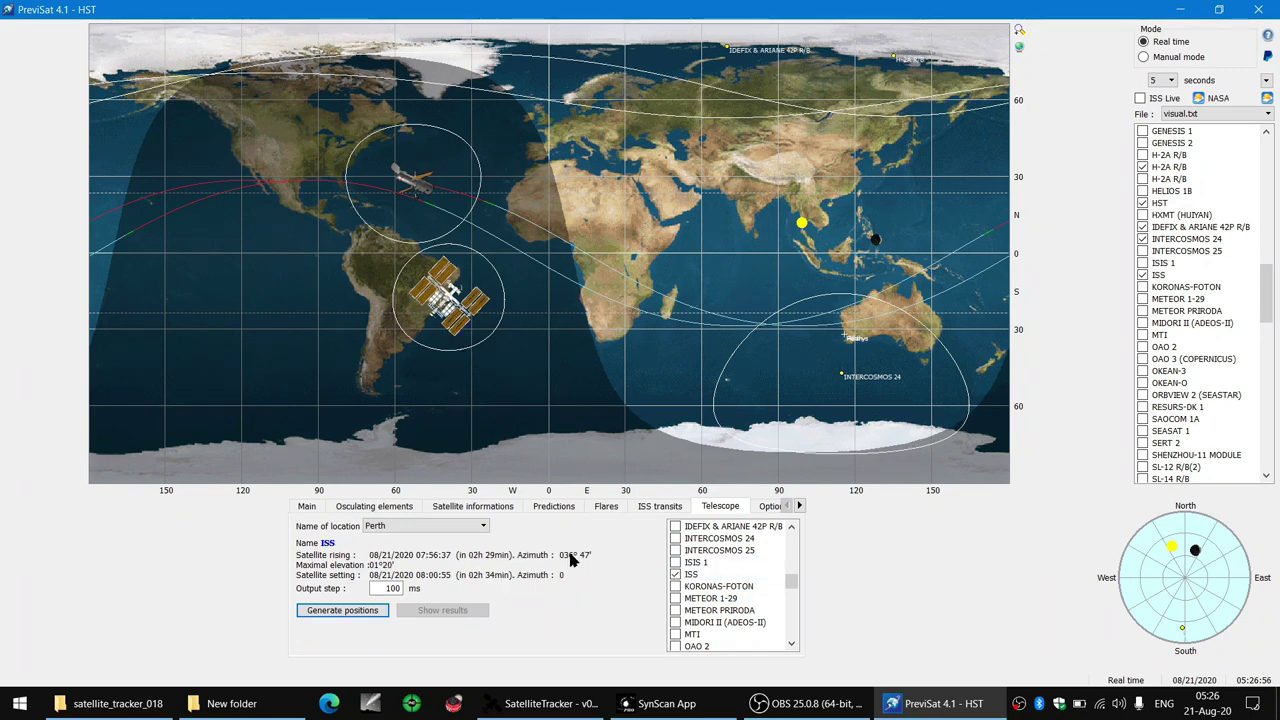
{"action": "left_click", "coordinate": [325, 612]}
{"action": "left_click", "coordinate": [466, 612]}
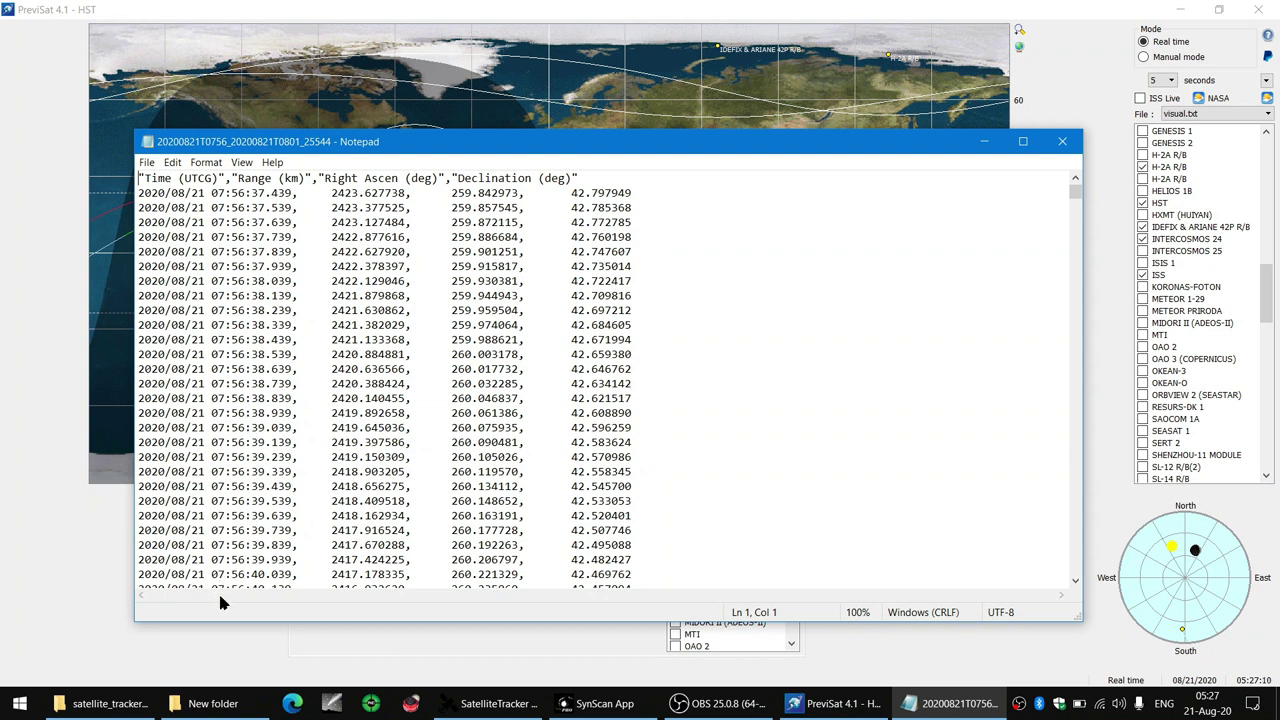
{"action": "left_click", "coordinate": [1064, 142]}
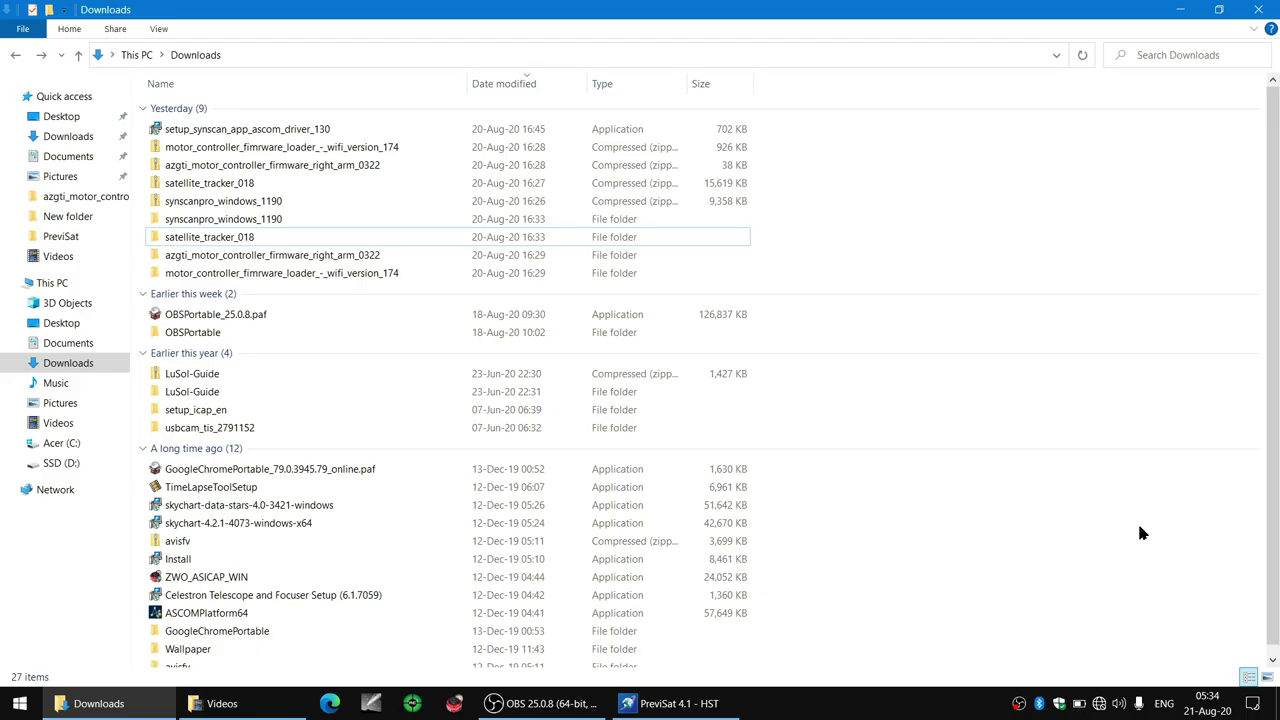
Step: Check the computer's WiFi connection to the SynScan_4e56 mount network and clear the Downloads window off the desktop
{"action": "left_click", "coordinate": [1099, 703]}
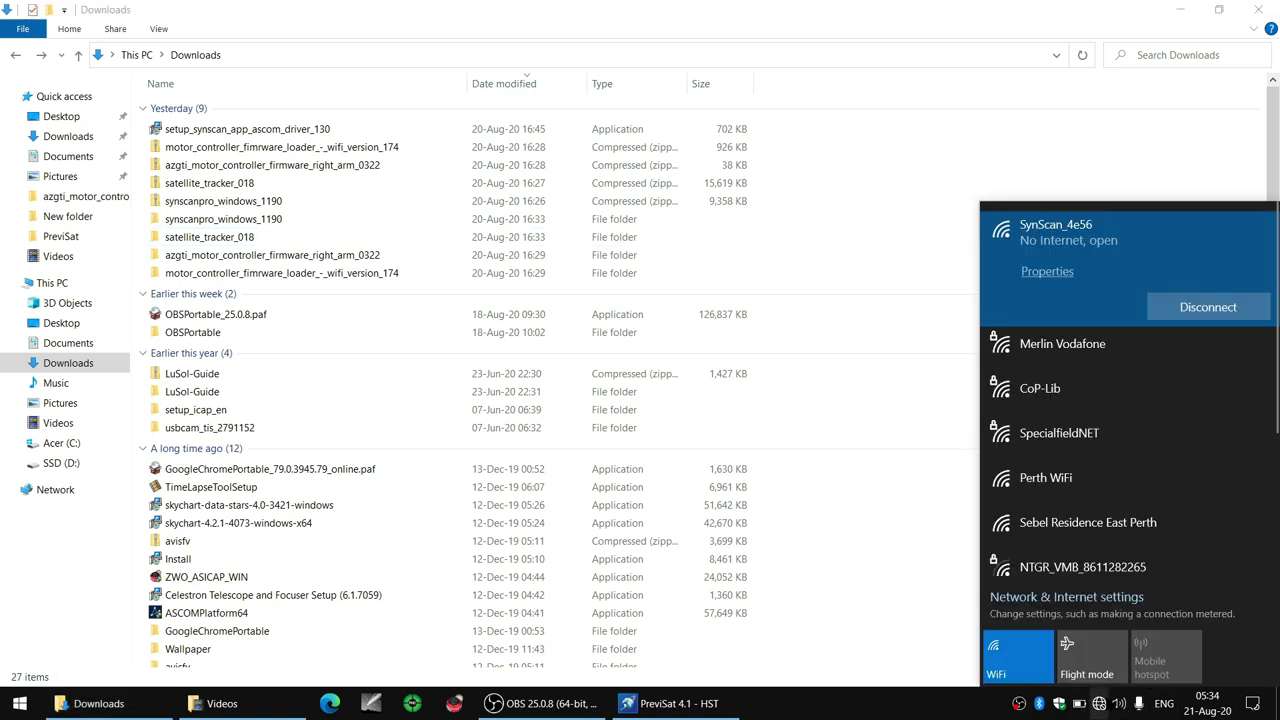
{"action": "left_click", "coordinate": [871, 352]}
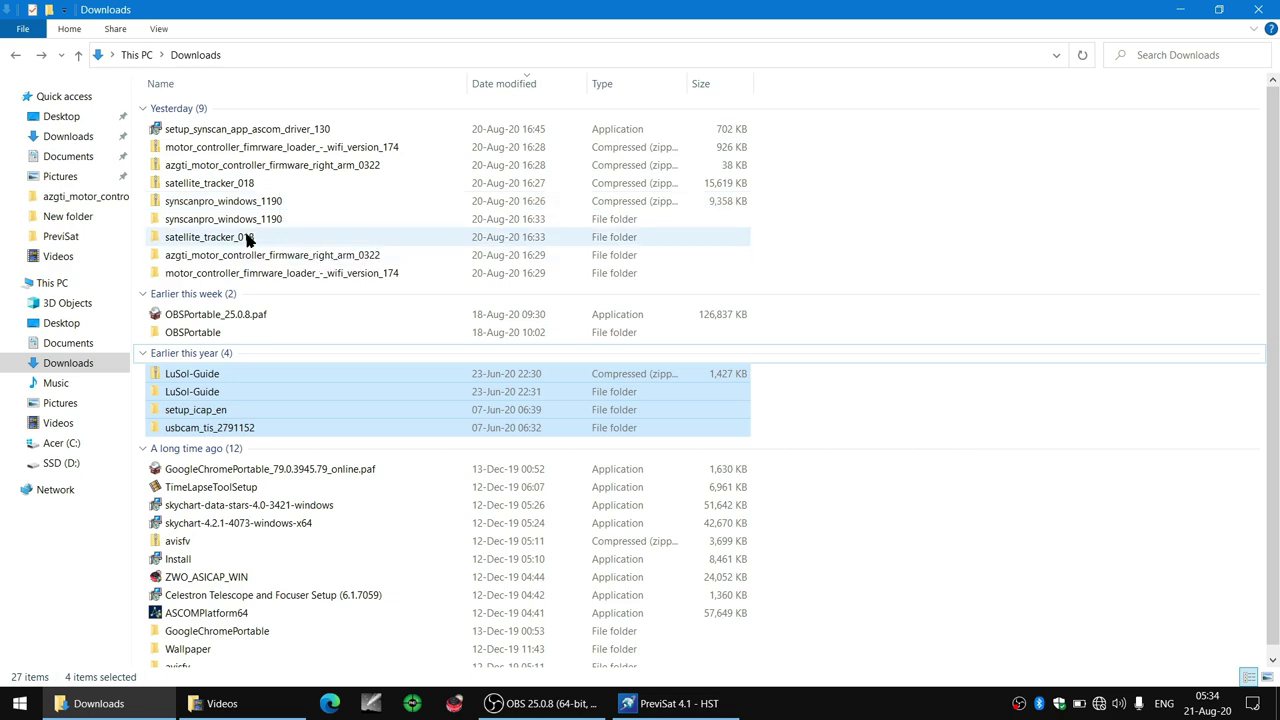
{"action": "left_click", "coordinate": [1180, 9]}
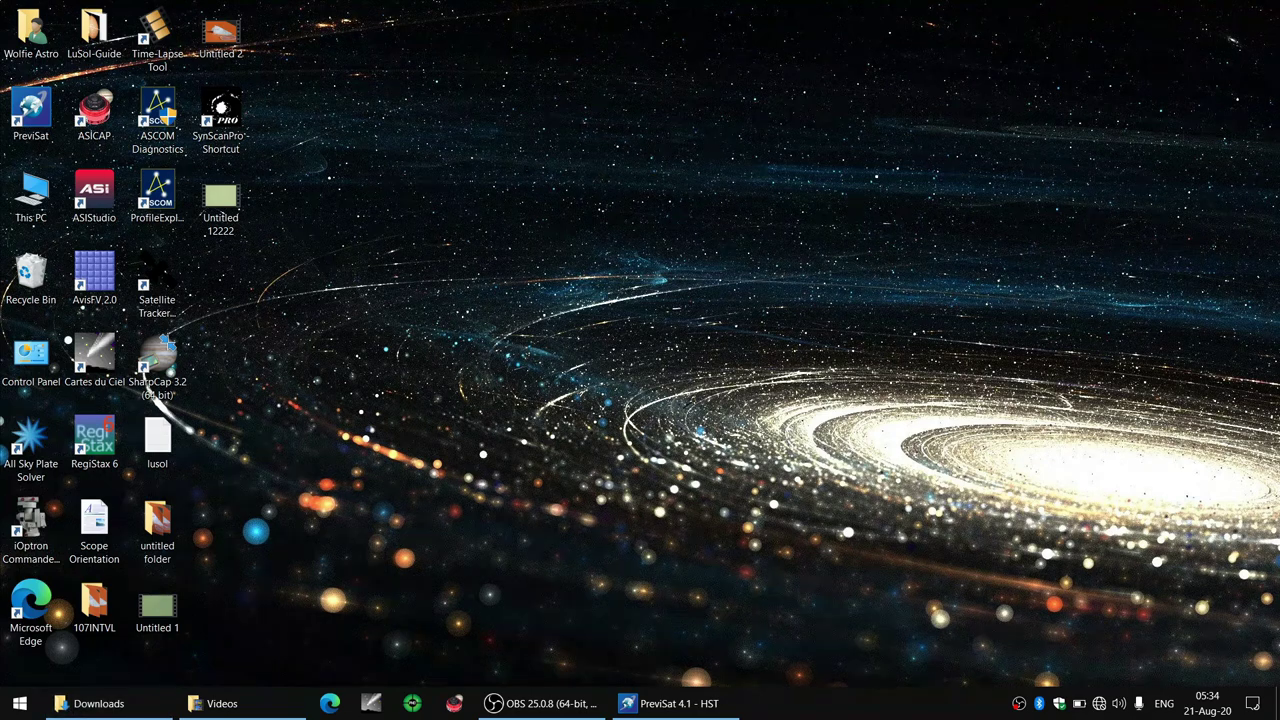
Step: Launch SynScan Pro from the desktop, connect to the mount in Alt-Az Mode and restore its hibernate state
{"action": "double_click", "coordinate": [220, 112]}
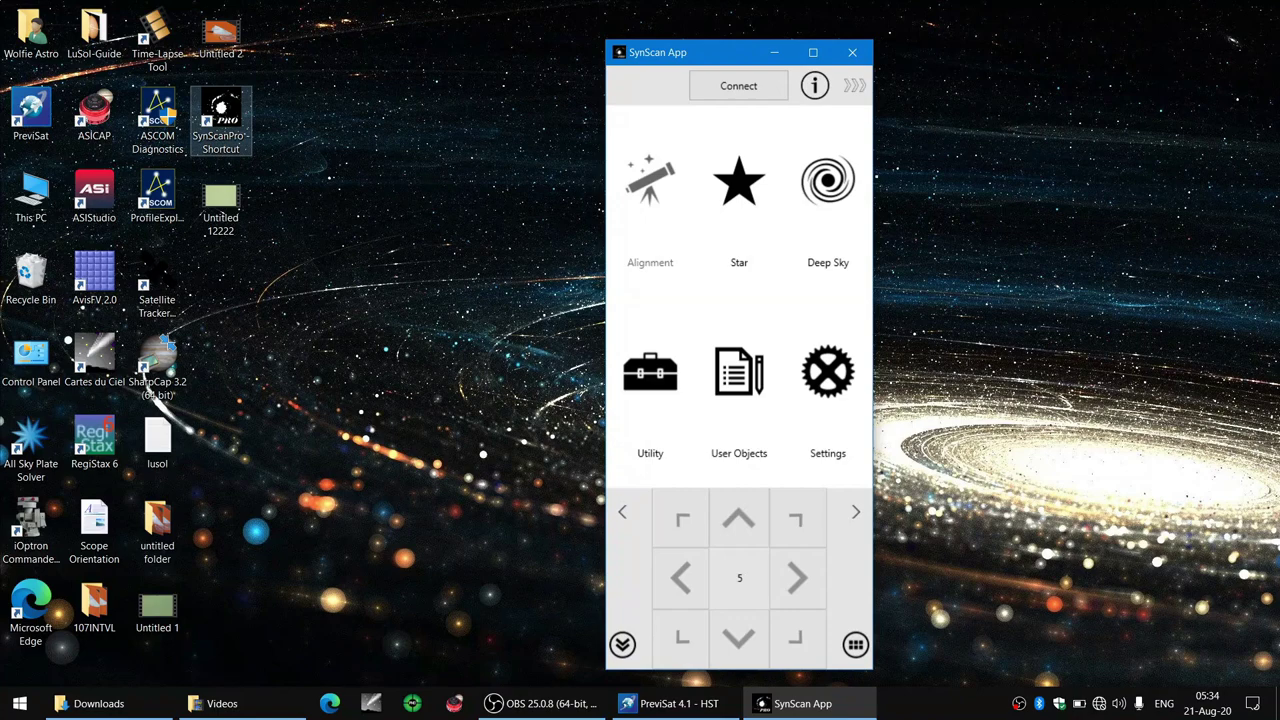
{"action": "left_click", "coordinate": [735, 88]}
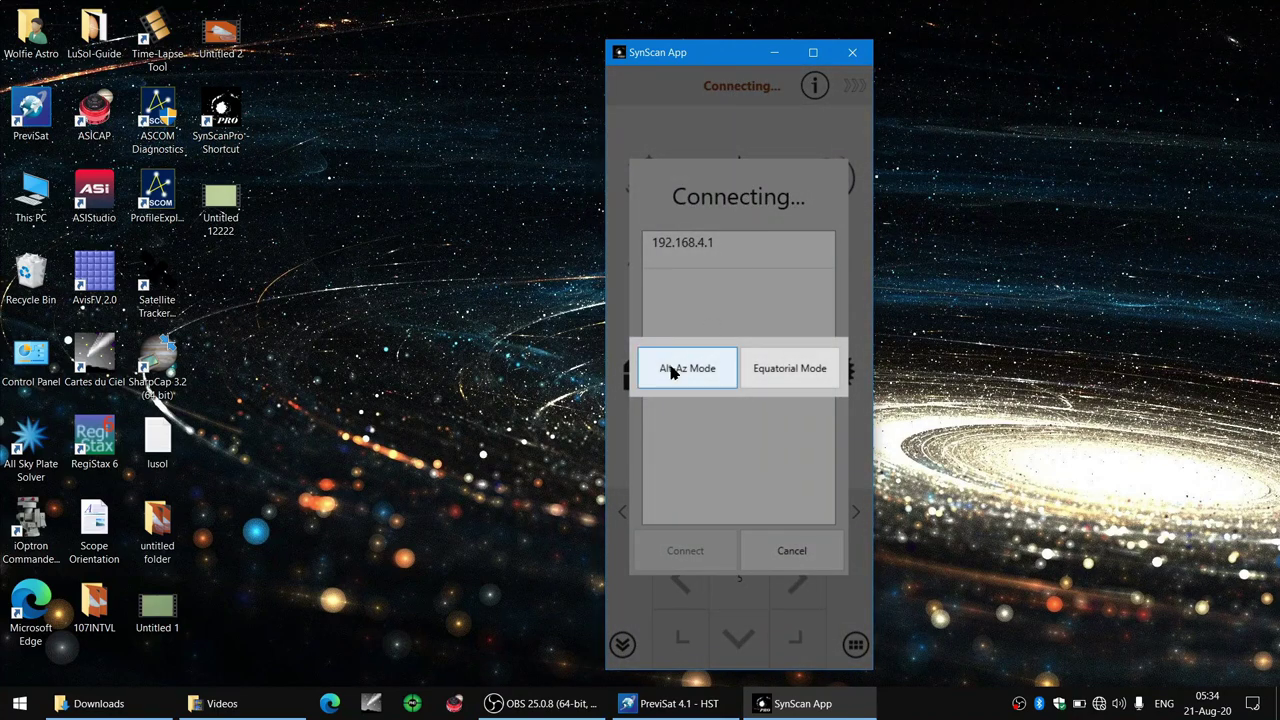
{"action": "left_click", "coordinate": [667, 370]}
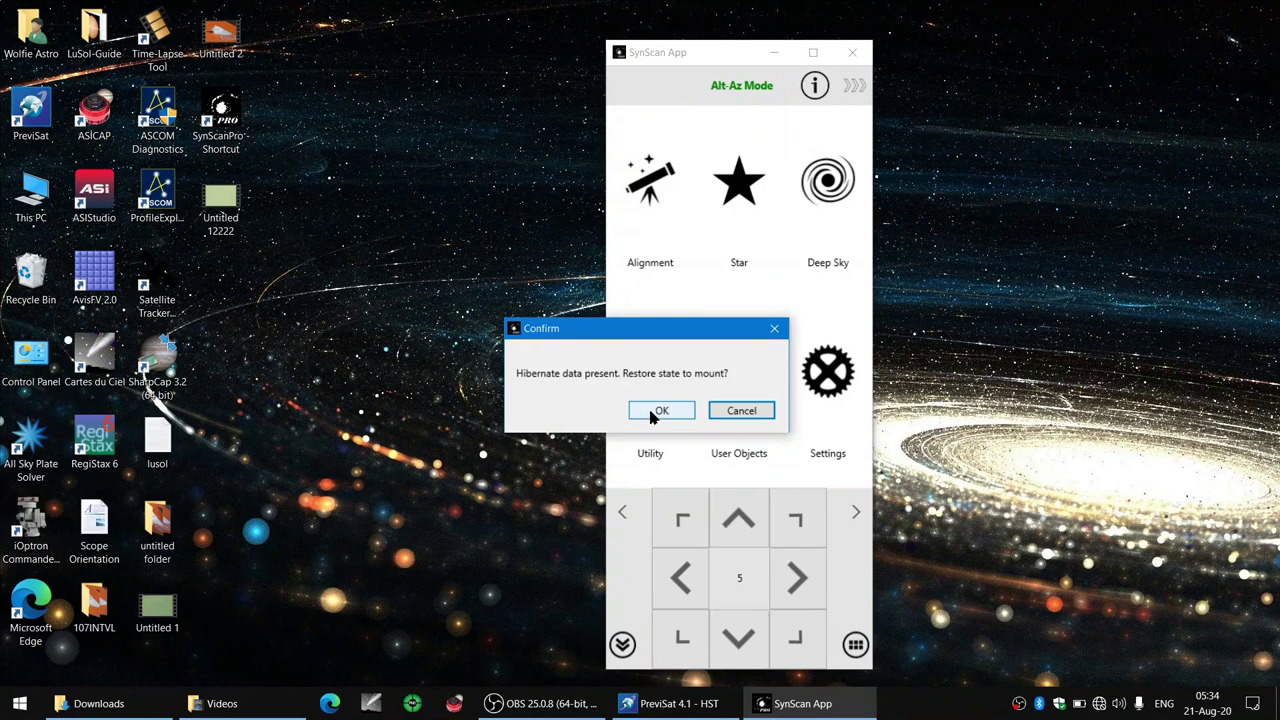
{"action": "left_click", "coordinate": [658, 411]}
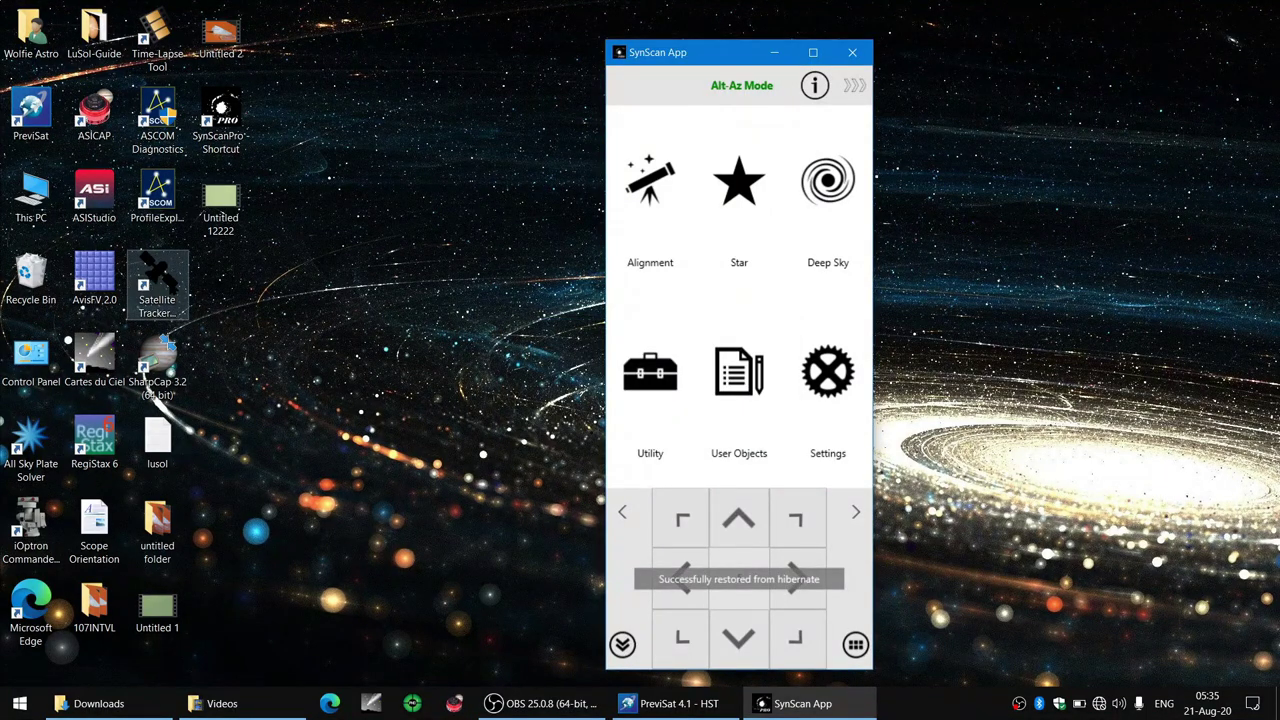
Step: Launch SatelliteTracker, connect it to the SynScan app and open the satellite file 20200821T0756_20200821T0801_25544.csv
{"action": "double_click", "coordinate": [168, 285]}
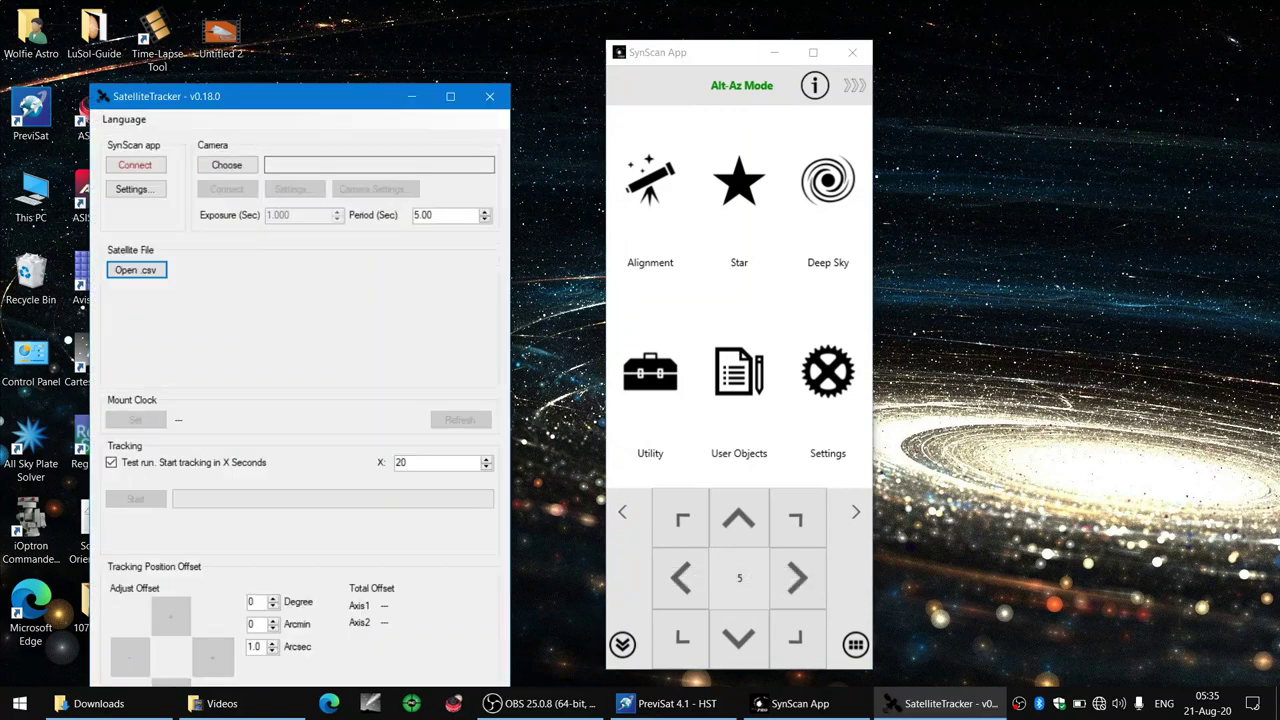
{"action": "left_click", "coordinate": [136, 166]}
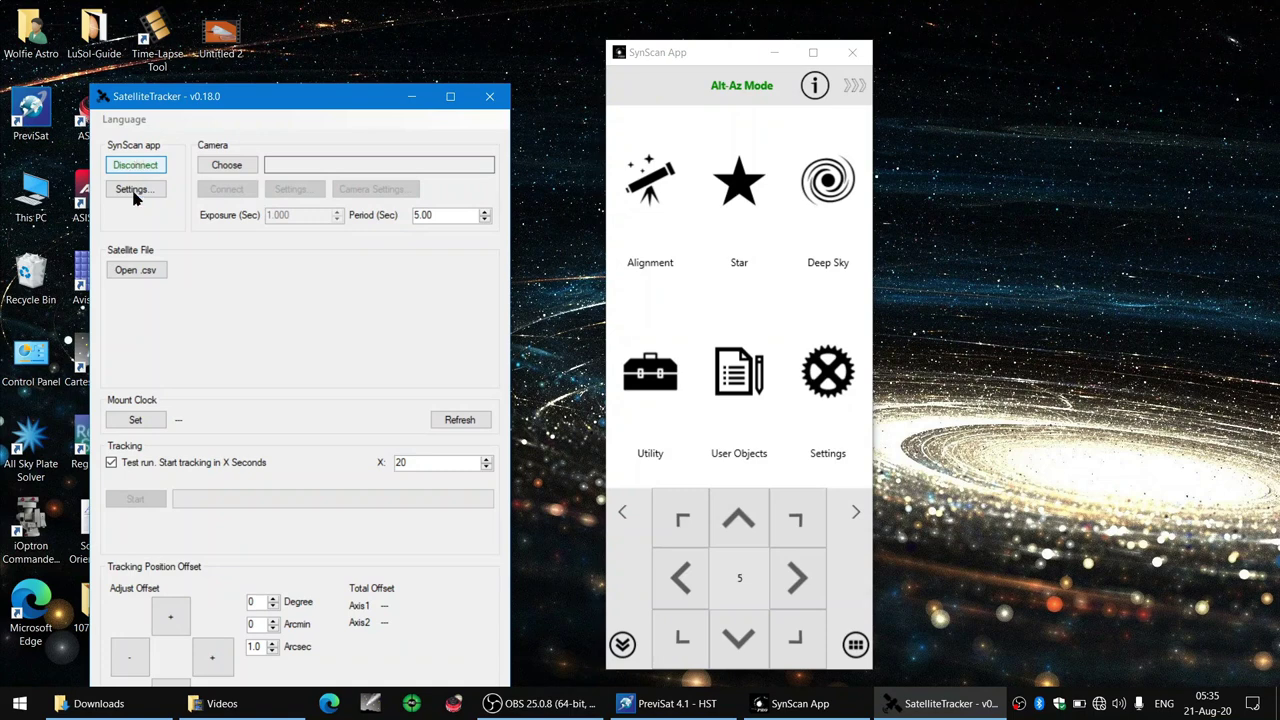
{"action": "left_click", "coordinate": [135, 271]}
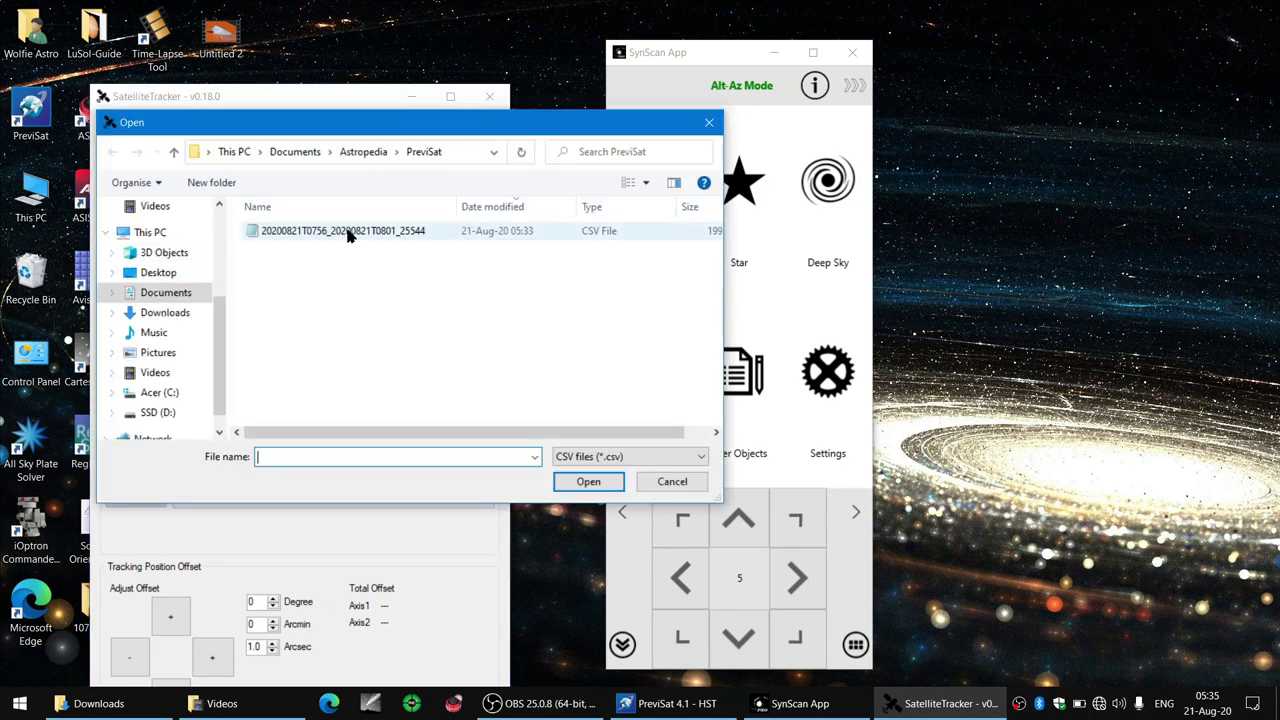
{"action": "left_click", "coordinate": [346, 231]}
{"action": "left_click", "coordinate": [586, 482]}
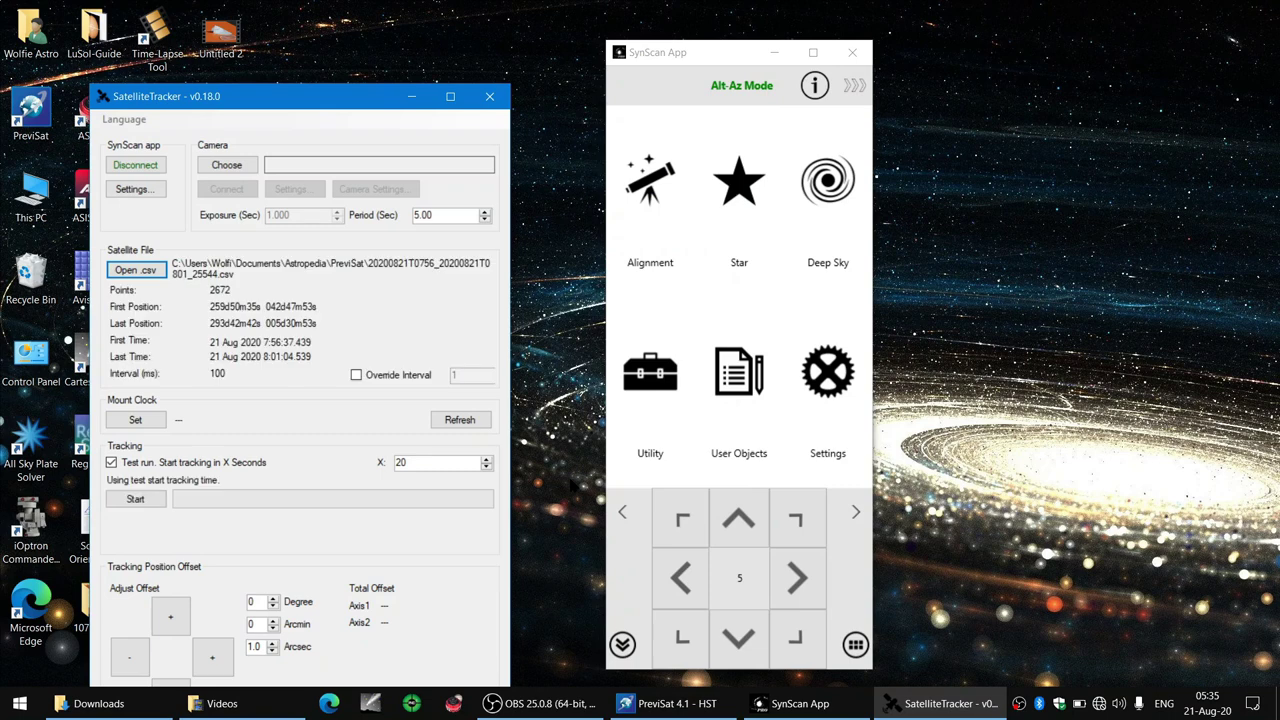
Step: Set the mount clock and start a test tracking run with a 20-second start delay
{"action": "left_click", "coordinate": [129, 423]}
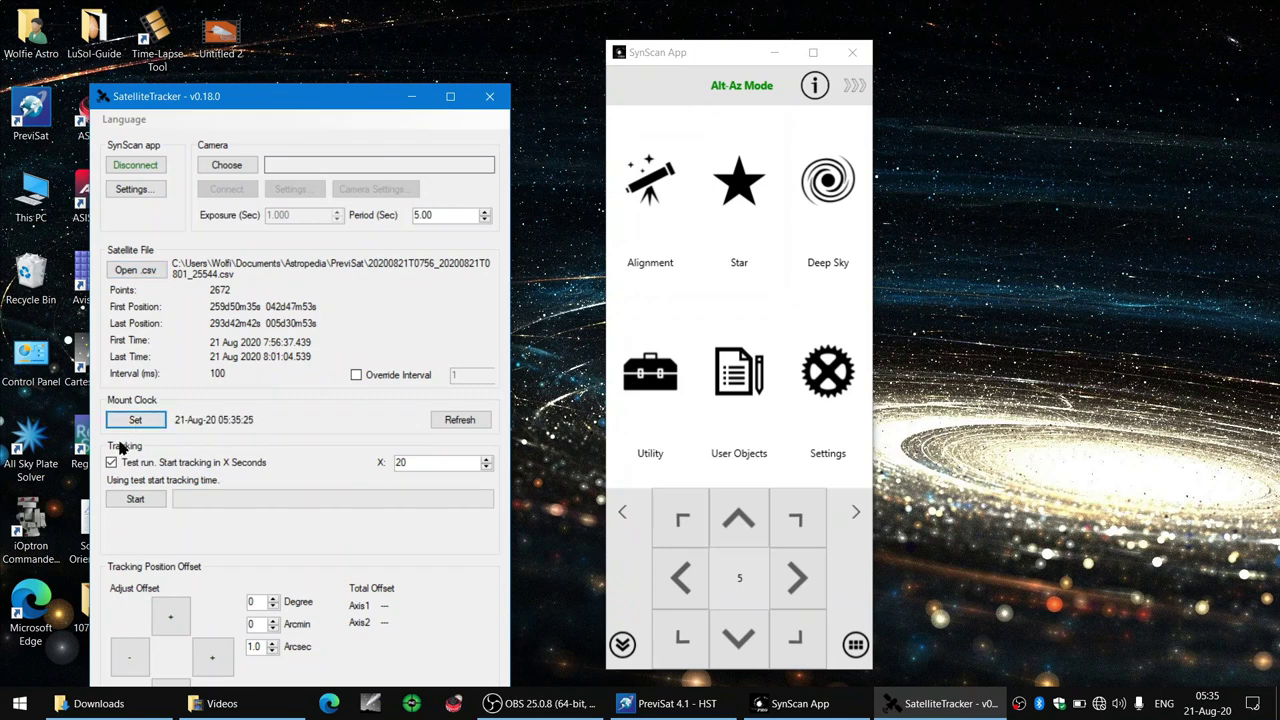
{"action": "left_click", "coordinate": [111, 463]}
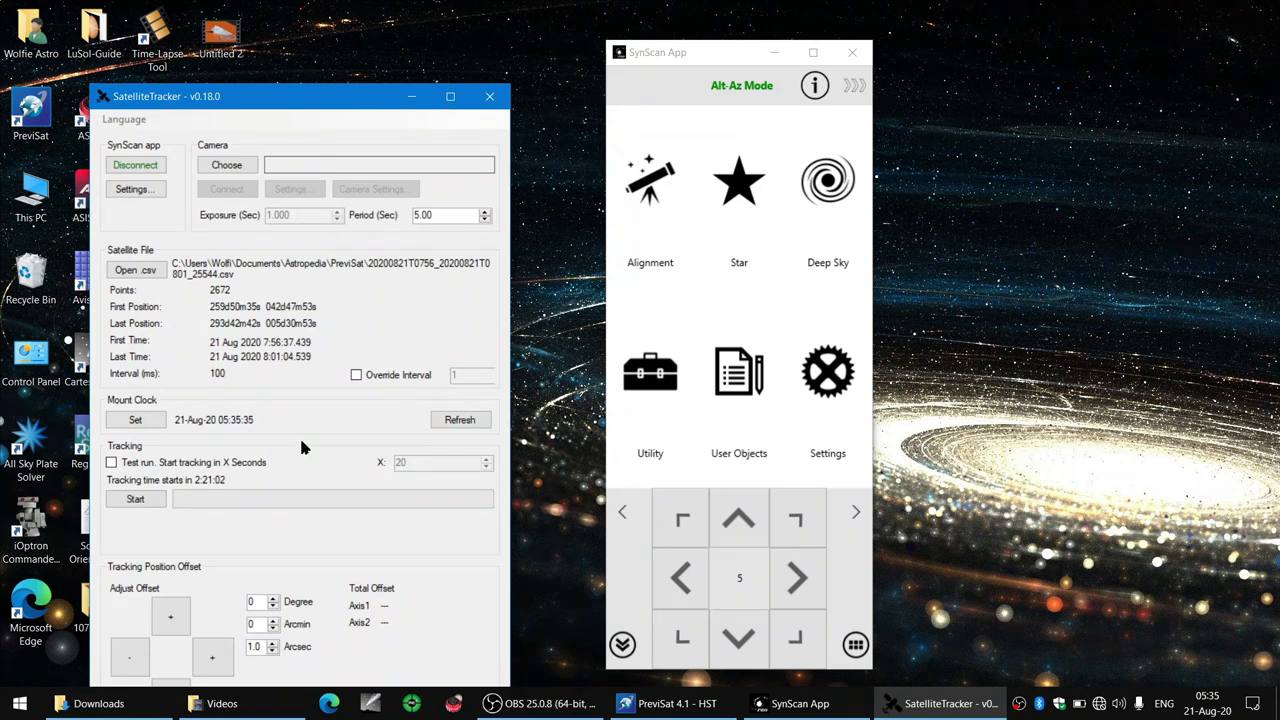
{"action": "left_click", "coordinate": [112, 463]}
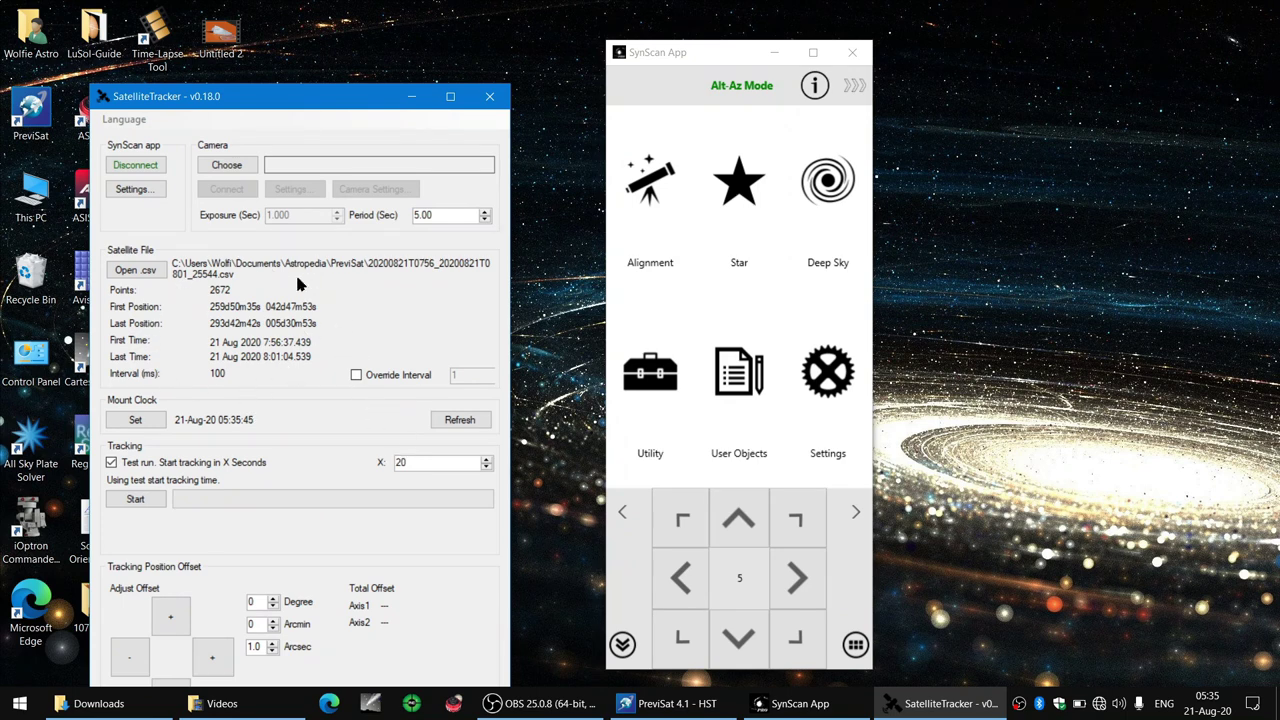
{"action": "left_click", "coordinate": [139, 502]}
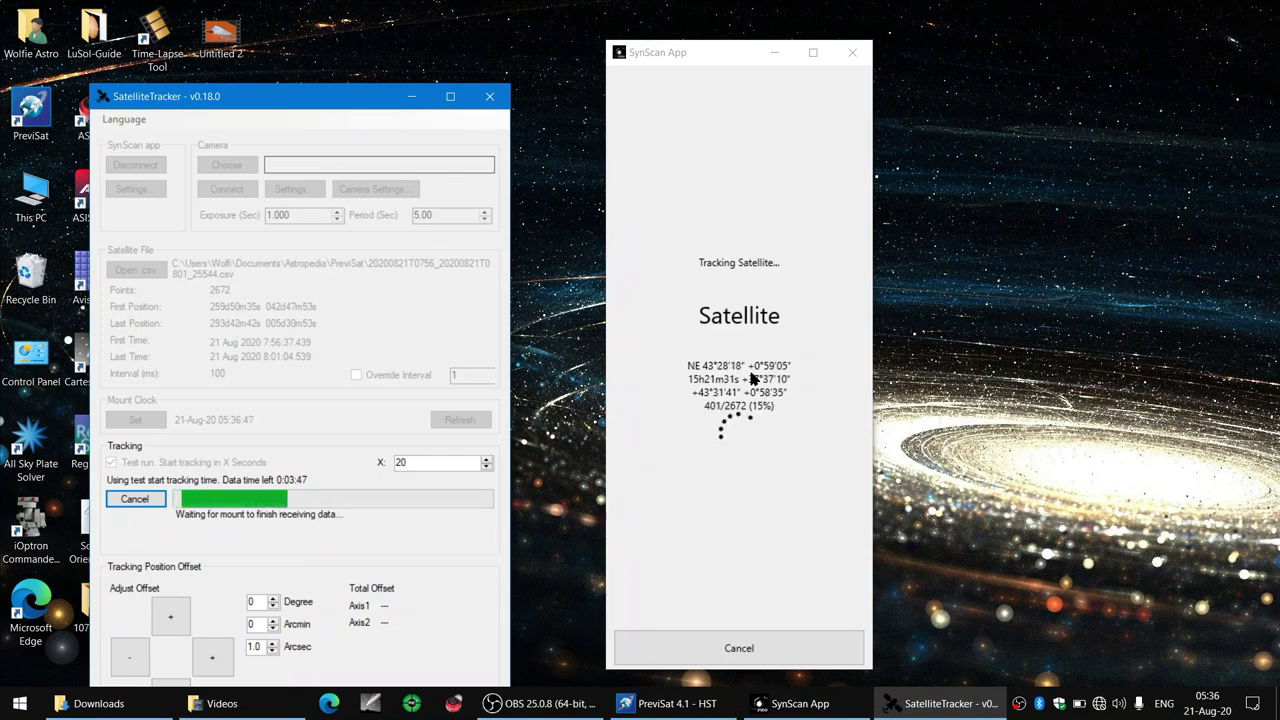
Step: Cancel the test tracking run, turn off test mode and start tracking for the satellite's actual pass time
{"action": "left_click", "coordinate": [740, 649]}
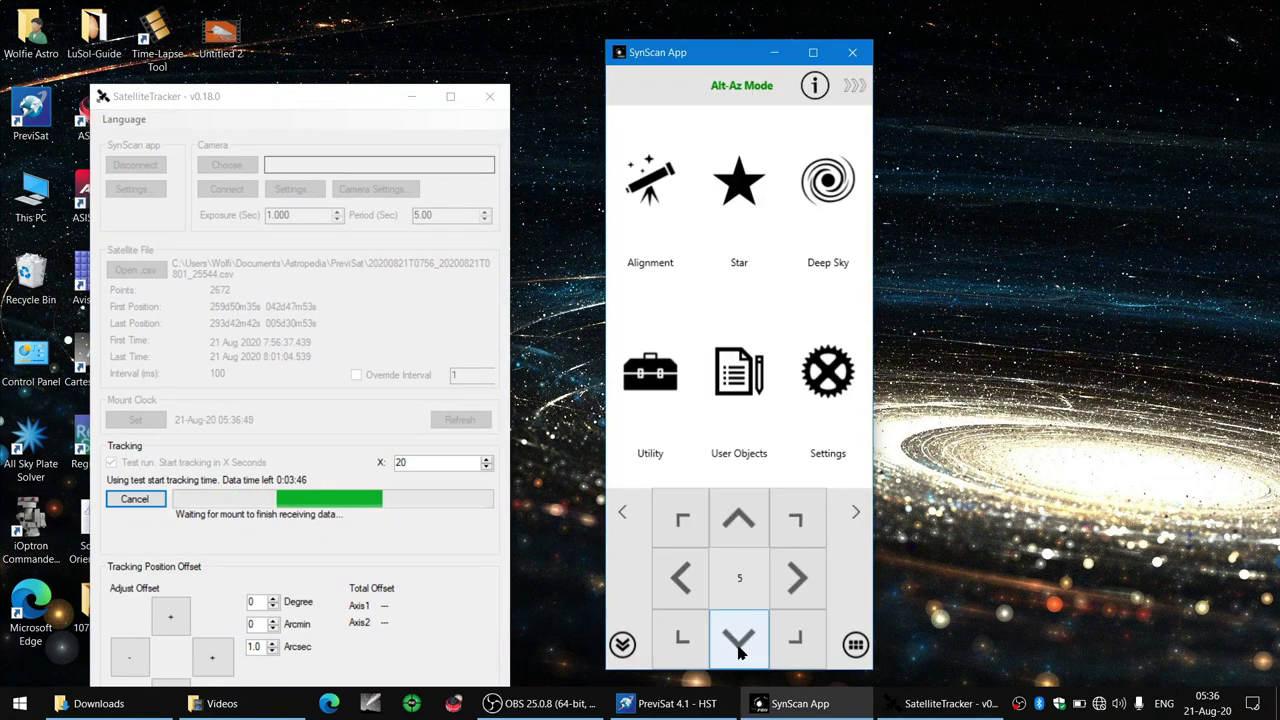
{"action": "left_click", "coordinate": [122, 504]}
{"action": "left_click", "coordinate": [122, 504]}
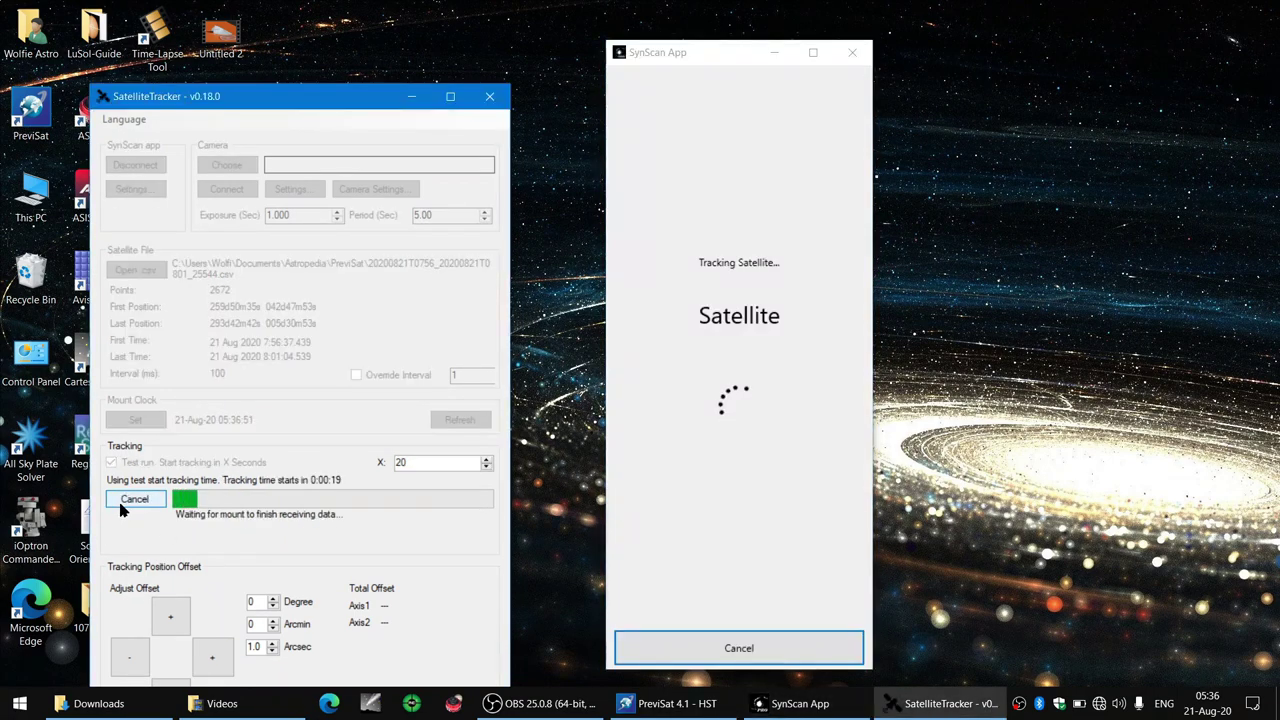
{"action": "left_click", "coordinate": [122, 504]}
{"action": "left_click", "coordinate": [111, 463]}
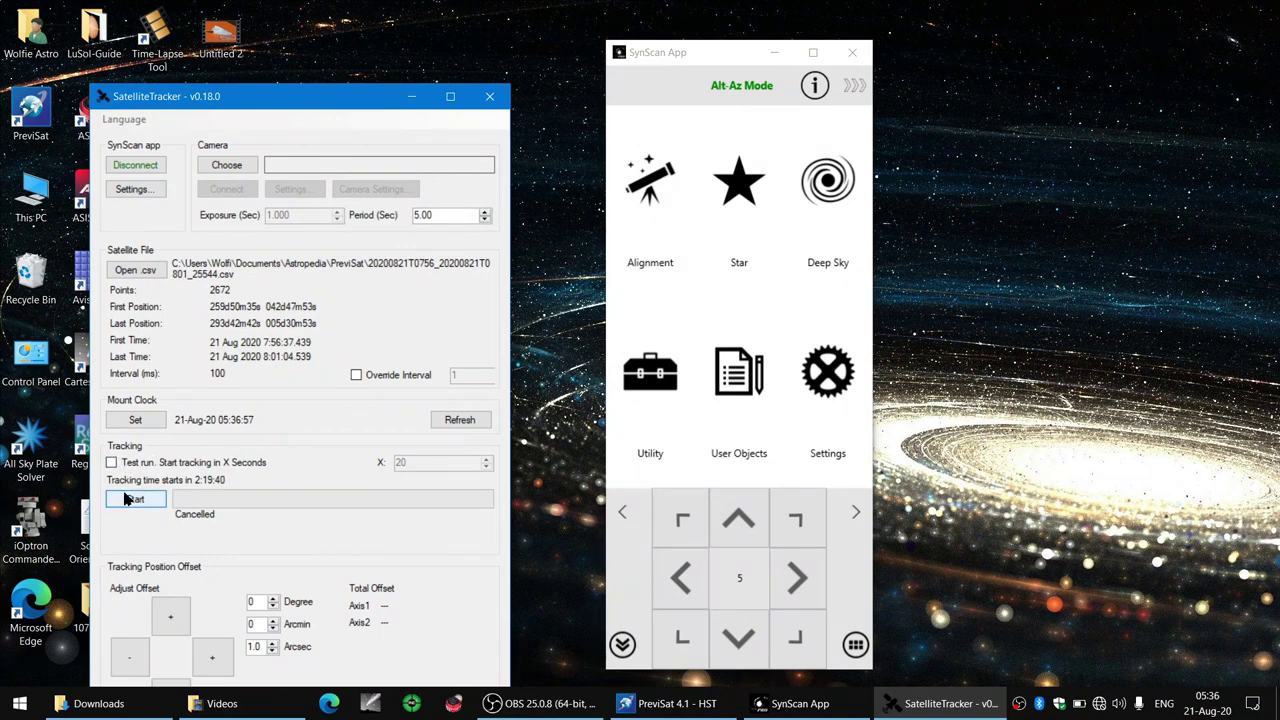
{"action": "left_click", "coordinate": [126, 503]}
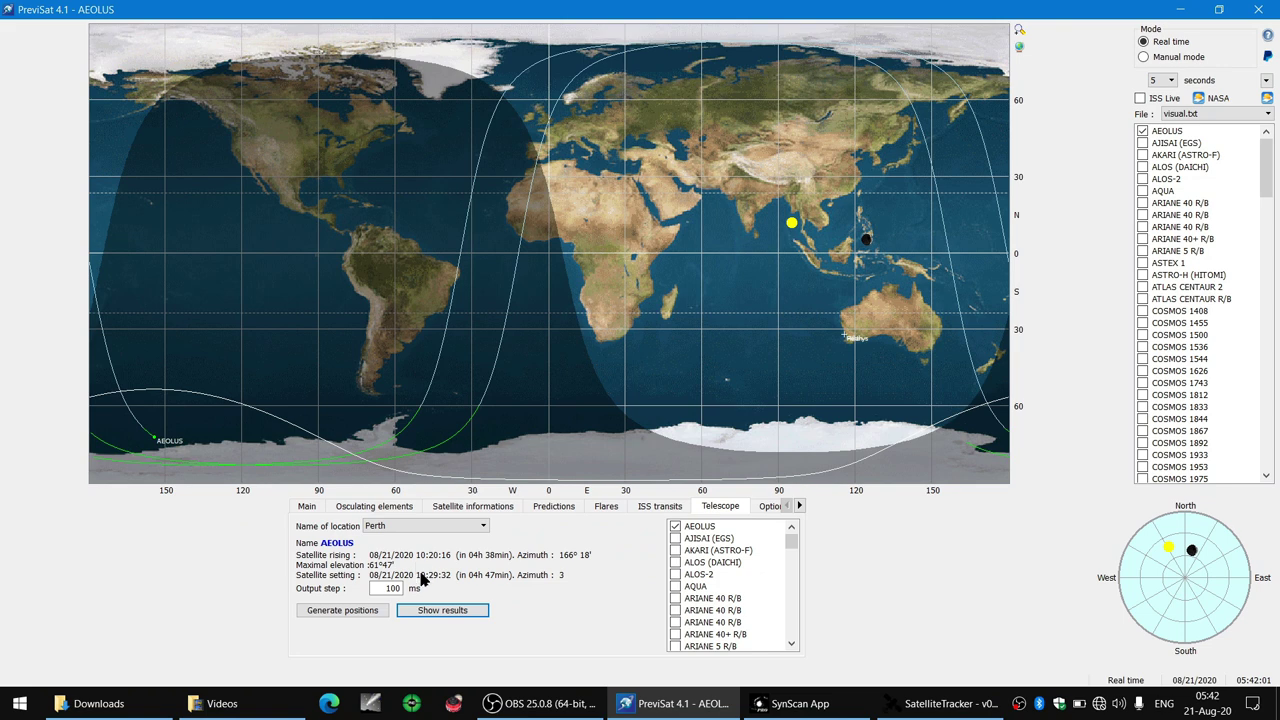
Step: Generate AEOLUS tracking positions for Perth in PreviSat, and open 20200821T1020_20200821T1029_43600.csv in SatelliteTracker
{"action": "left_click", "coordinate": [343, 612]}
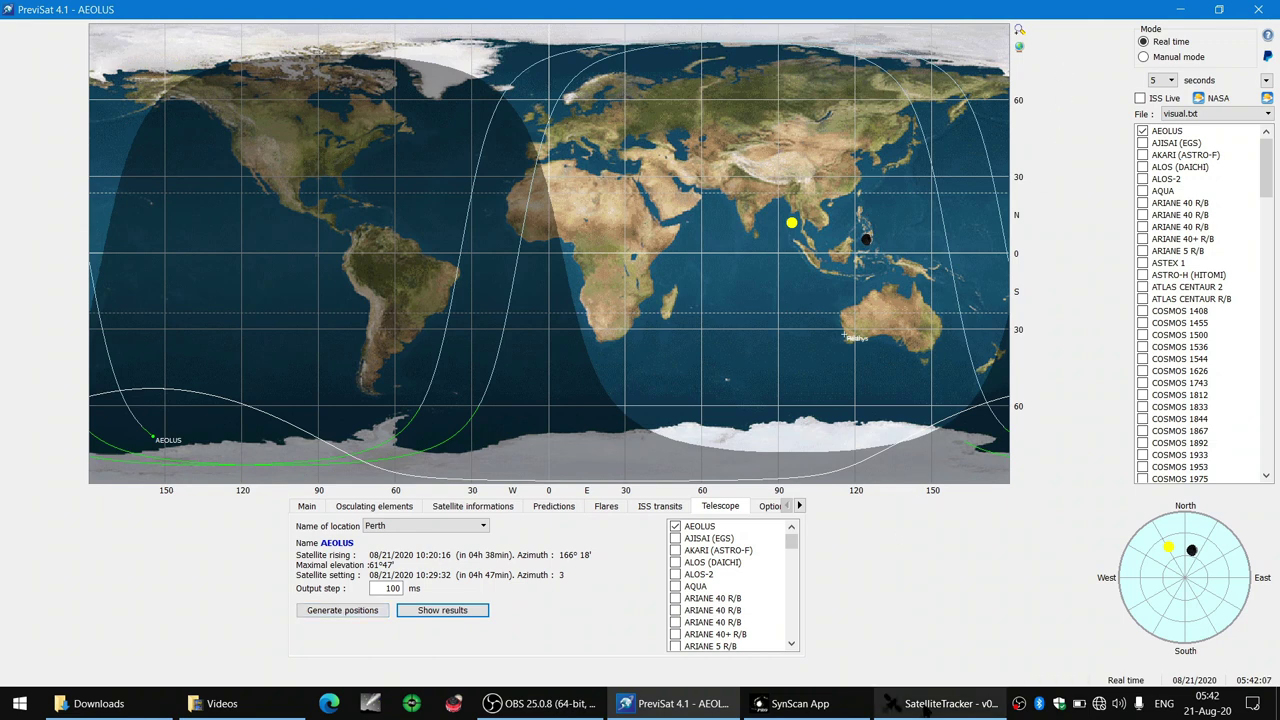
{"action": "left_click", "coordinate": [924, 706]}
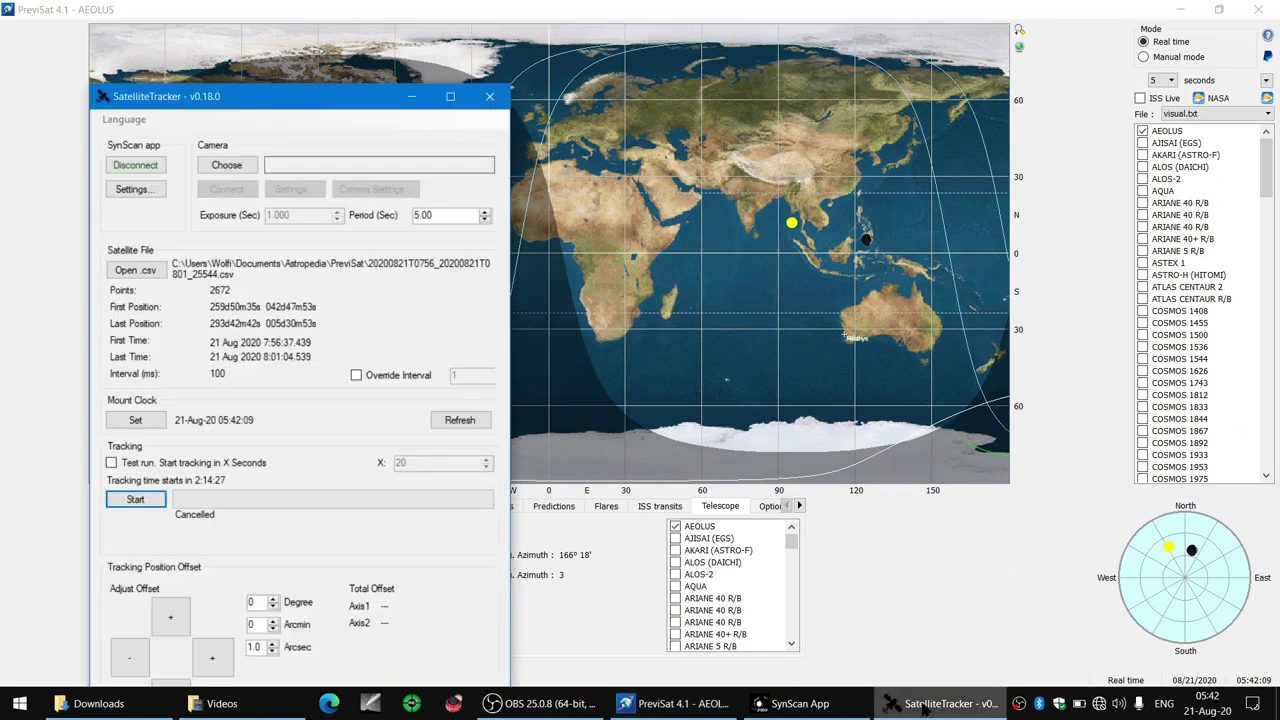
{"action": "left_click", "coordinate": [141, 272]}
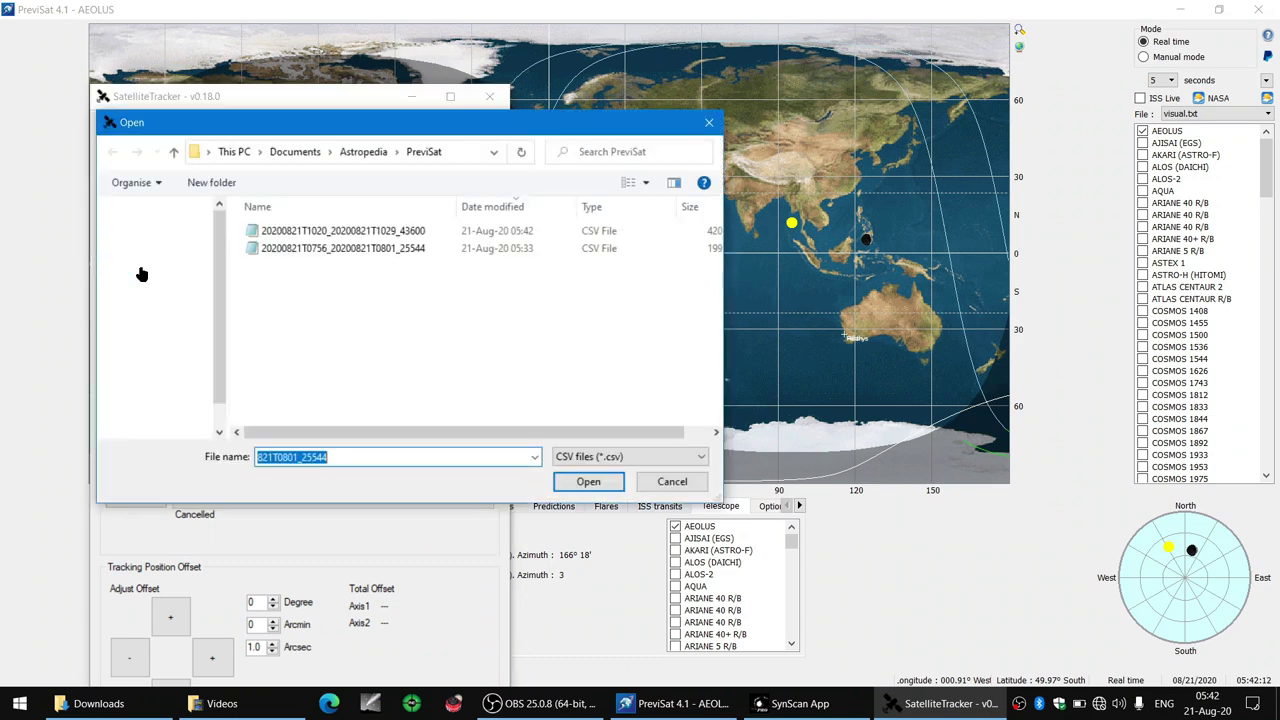
{"action": "left_click", "coordinate": [376, 231]}
{"action": "left_click", "coordinate": [600, 483]}
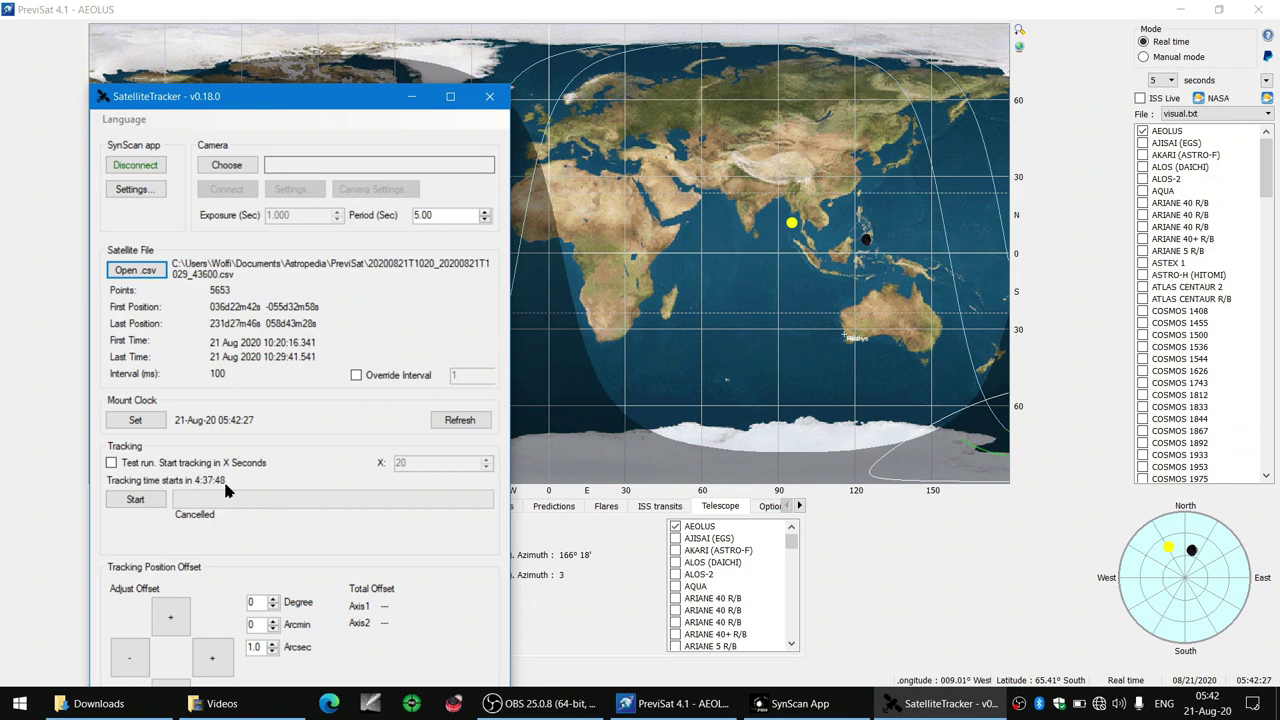
Step: Turn on test mode with a 20-second start delay and start a test tracking run of AEOLUS
{"action": "left_click", "coordinate": [115, 464]}
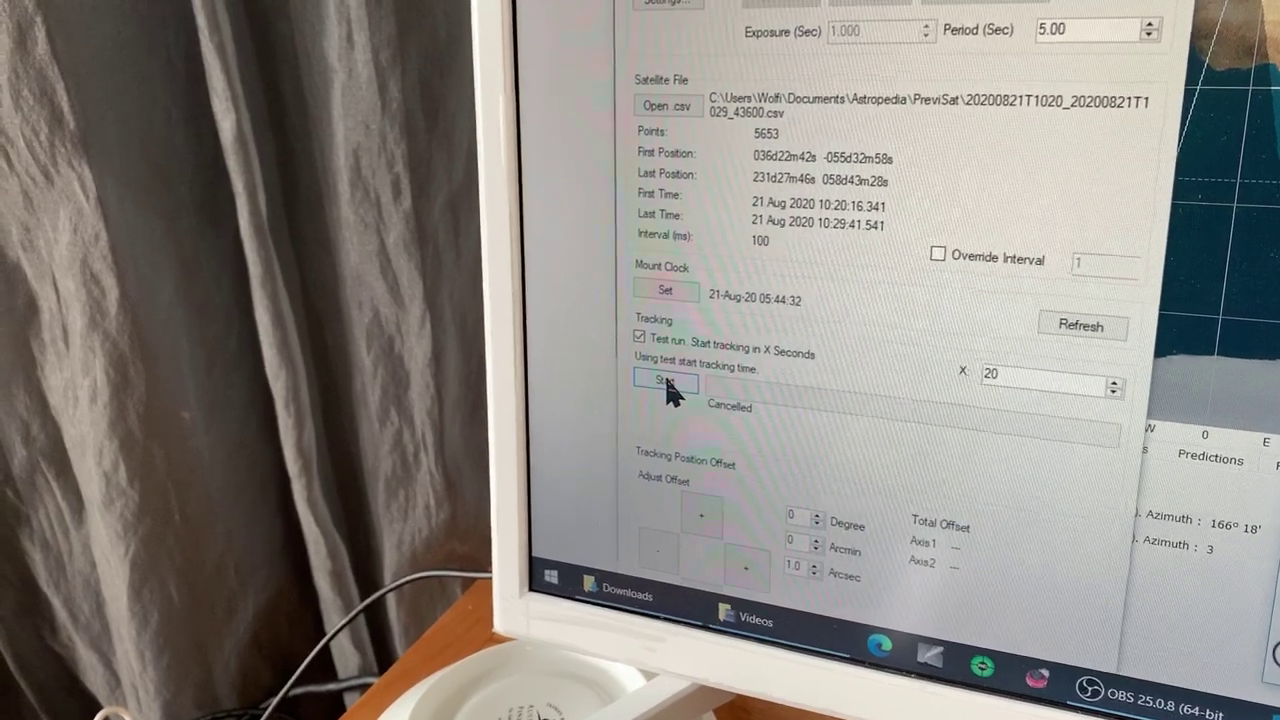
{"action": "left_click", "coordinate": [665, 383]}
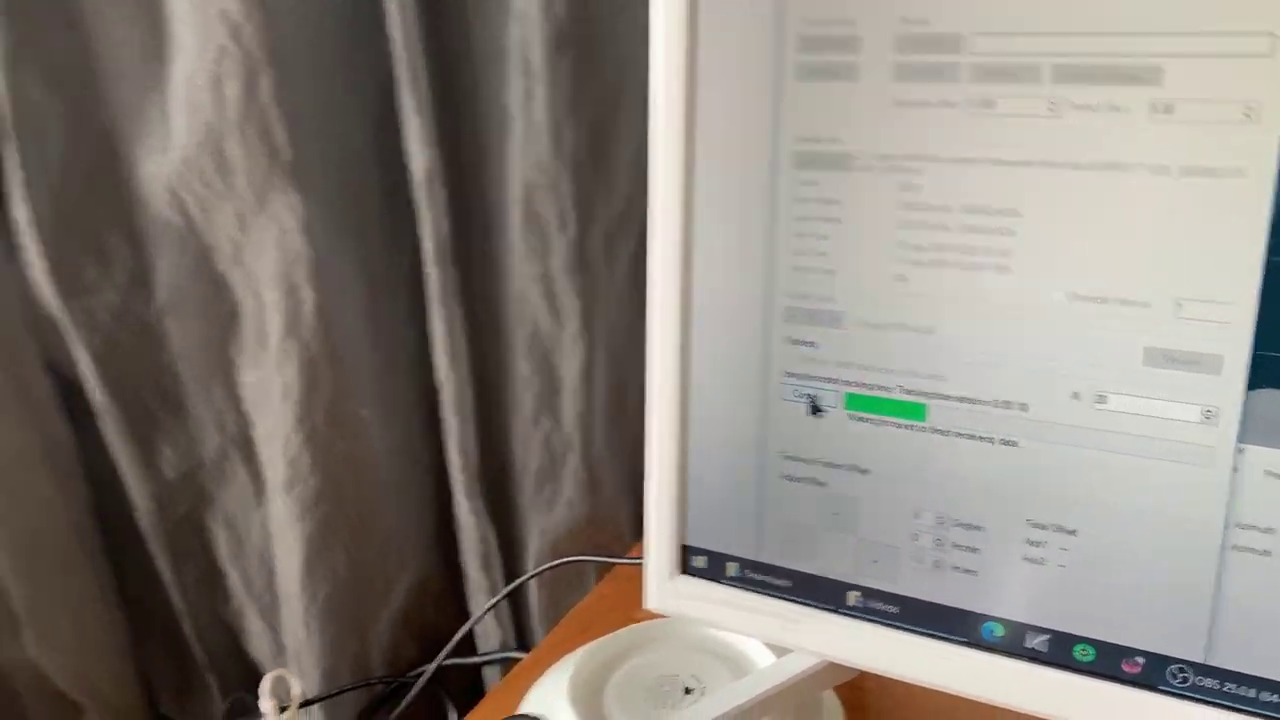